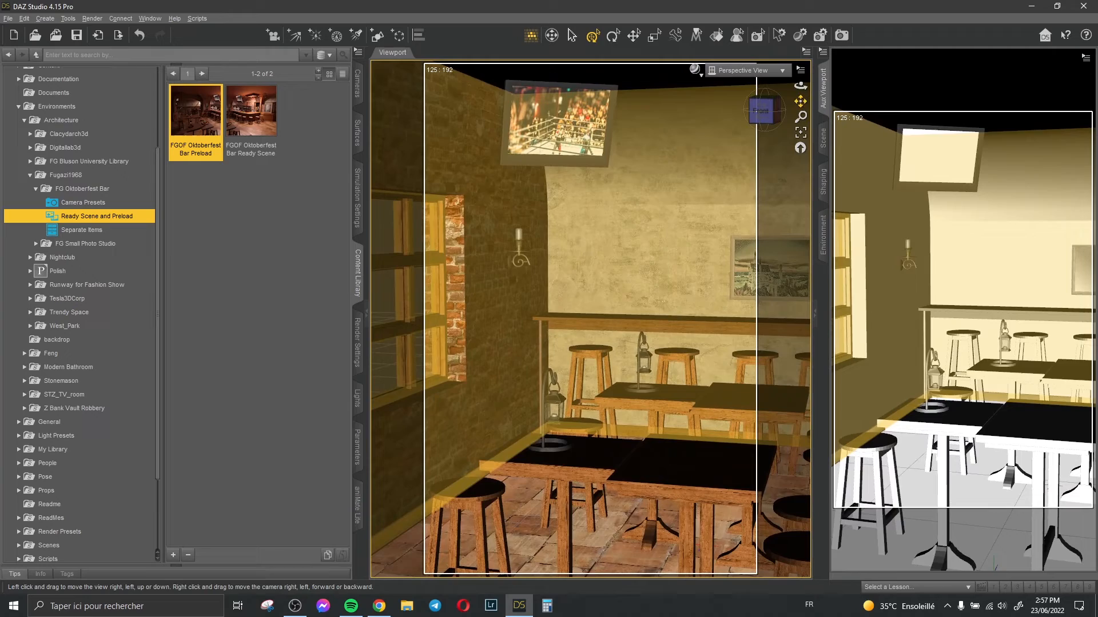
- Create a new camera that copies the active perspective view and look through it in the auxiliary viewport
drag(800, 101, 803, 97)
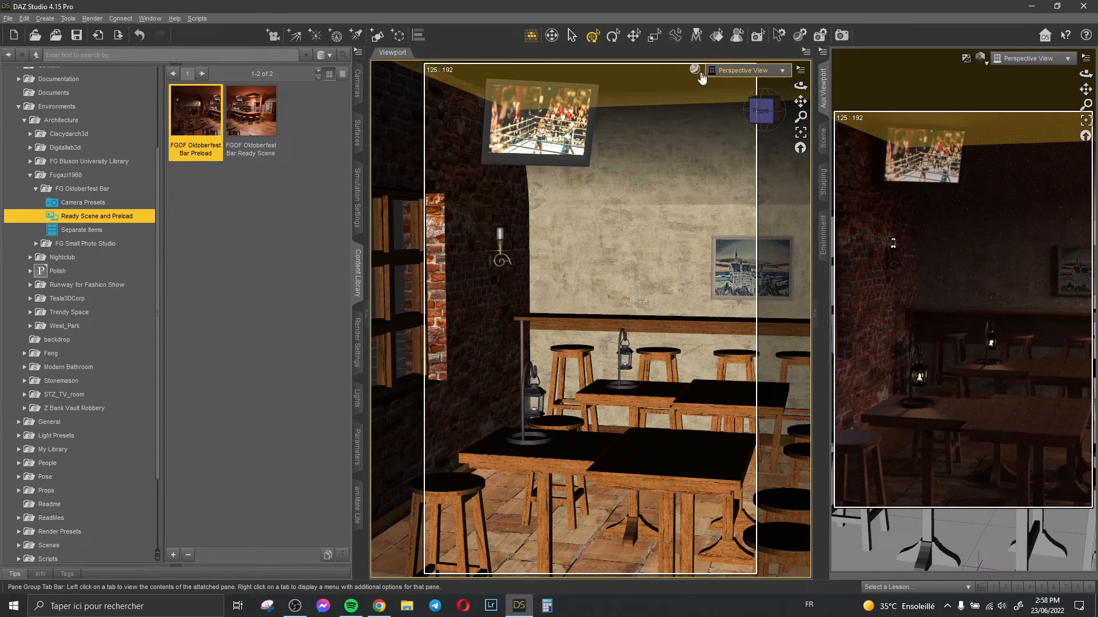
click(44, 18)
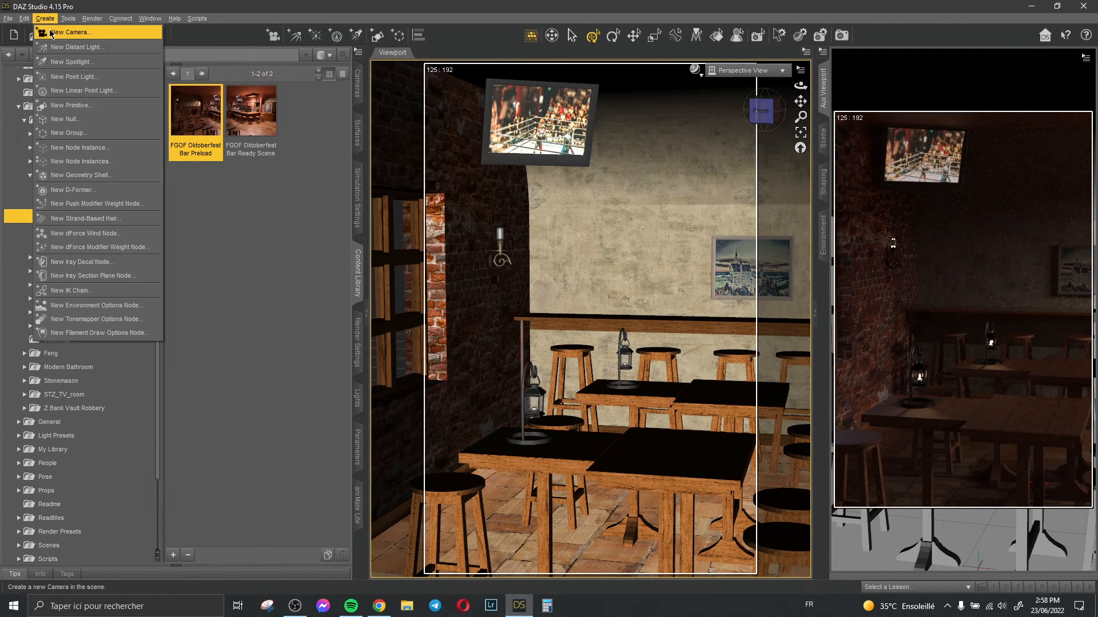
click(63, 29)
click(520, 346)
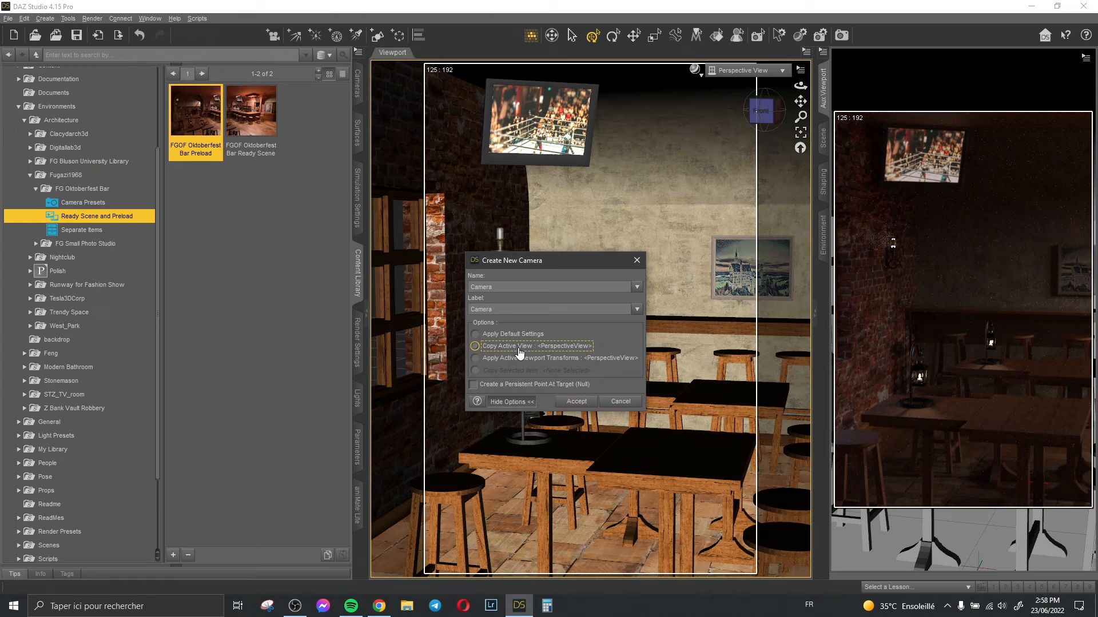
click(576, 402)
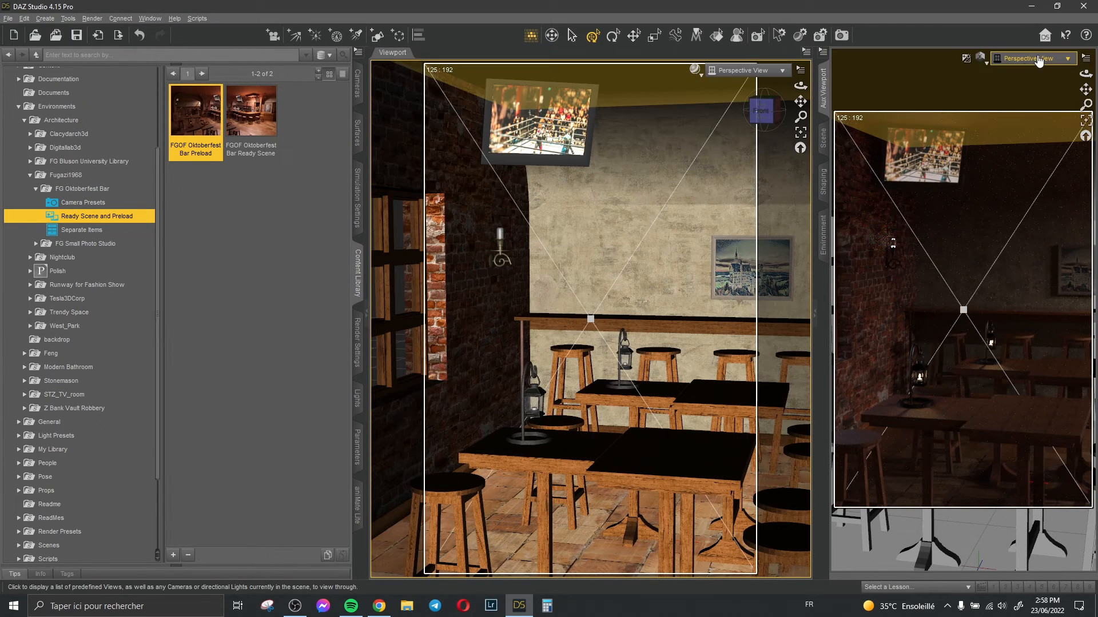
click(1035, 58)
click(1016, 166)
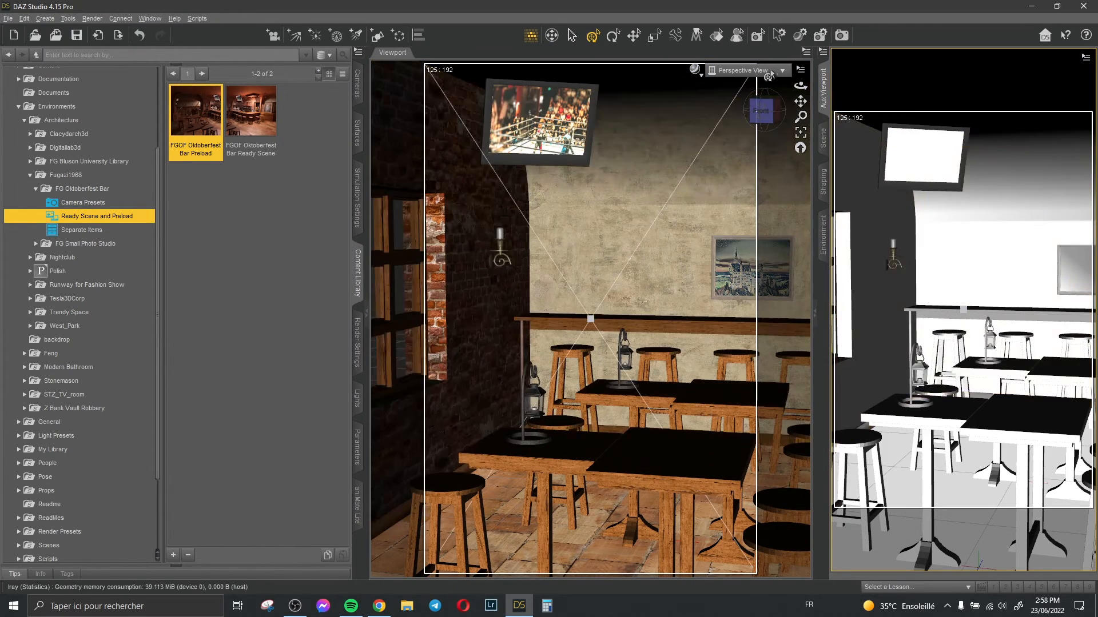
- Create a 1 m plane primitive with one division at the world center while viewing the bar's exterior
drag(800, 101, 846, 106)
drag(801, 101, 843, 63)
scroll(602, 332, down, 3)
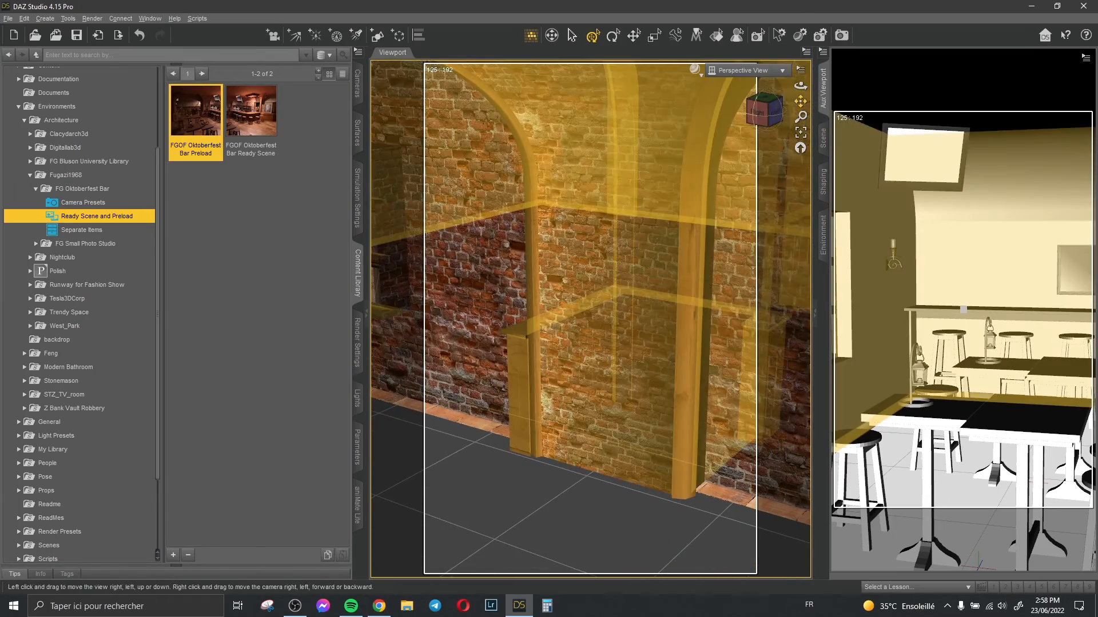
drag(801, 101, 258, 251)
scroll(730, 208, down, 3)
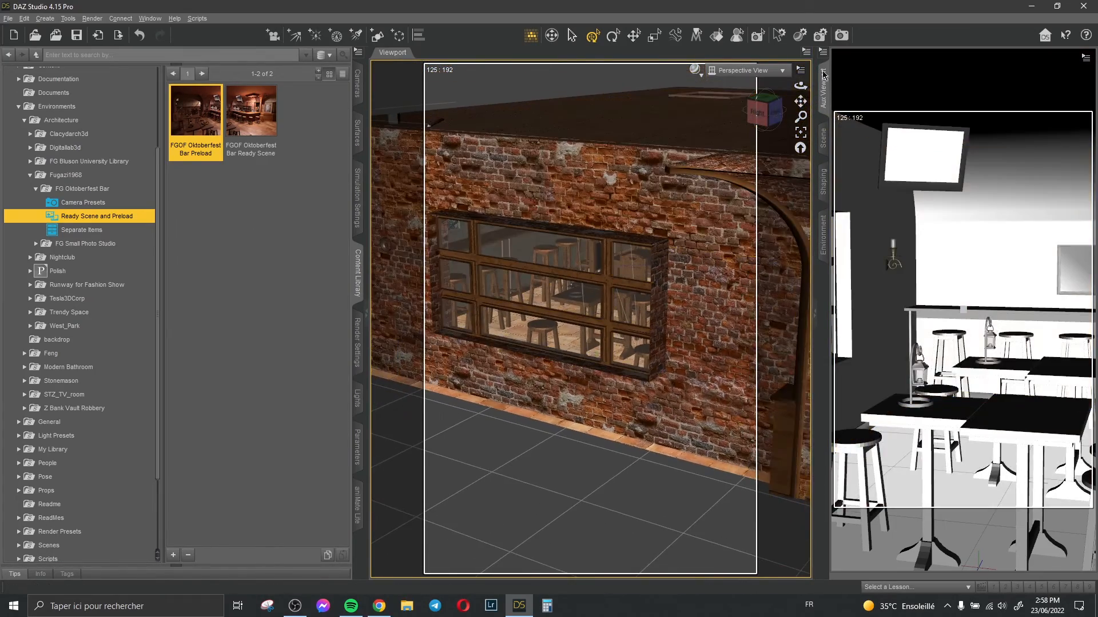
drag(803, 85, 251, 123)
click(44, 18)
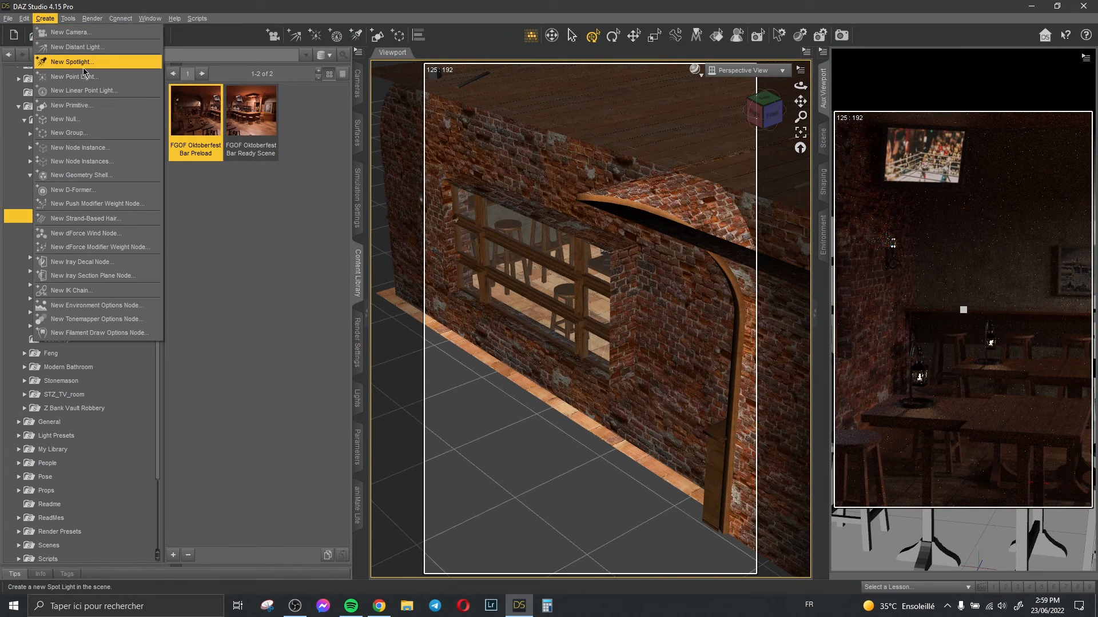
click(83, 106)
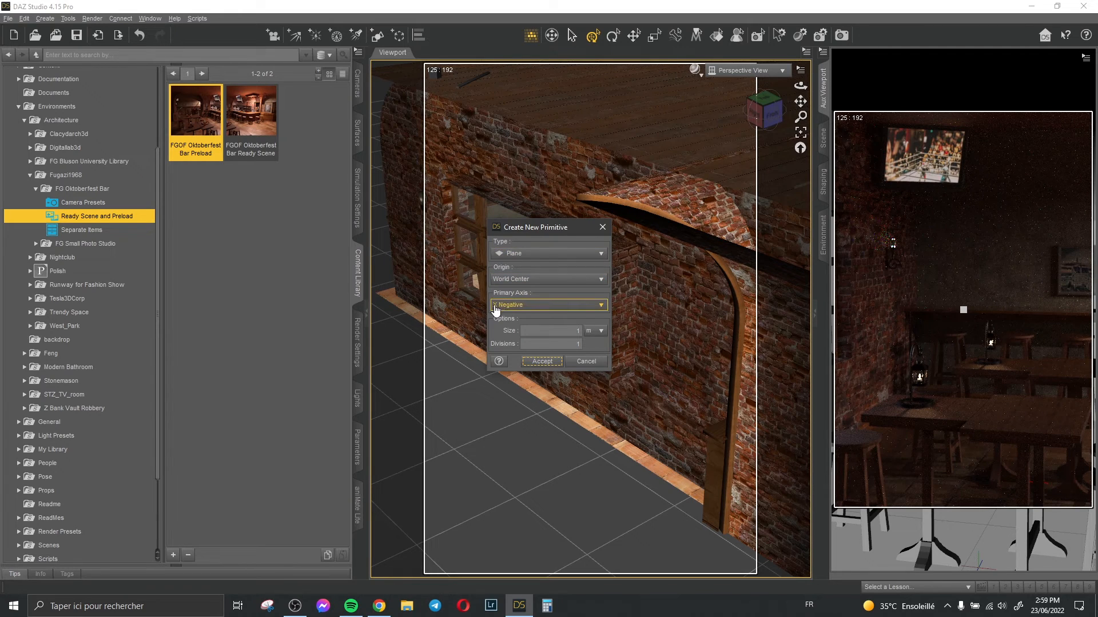
click(542, 361)
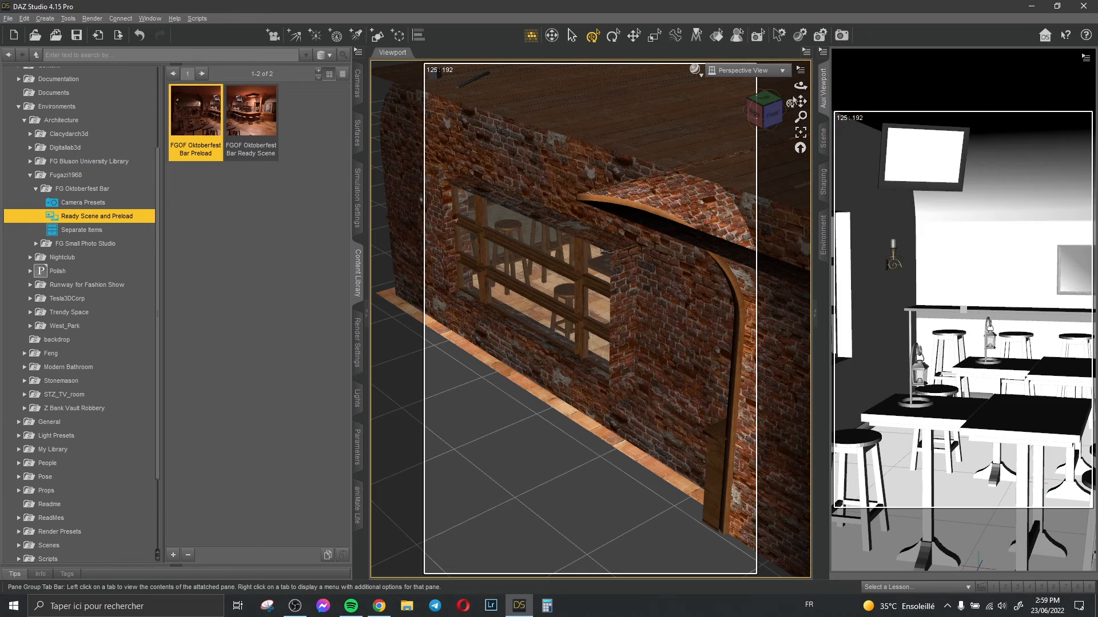
- Select the plane in the scene and move it outside the building, in front of the wall with the window
click(822, 139)
click(894, 130)
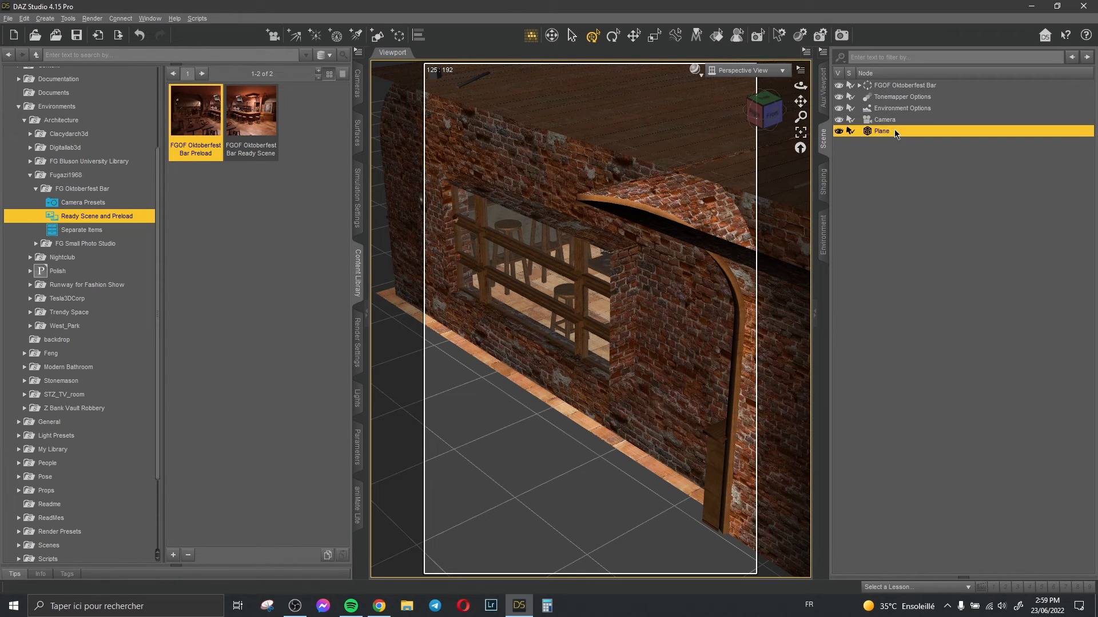
scroll(693, 242, down, 10)
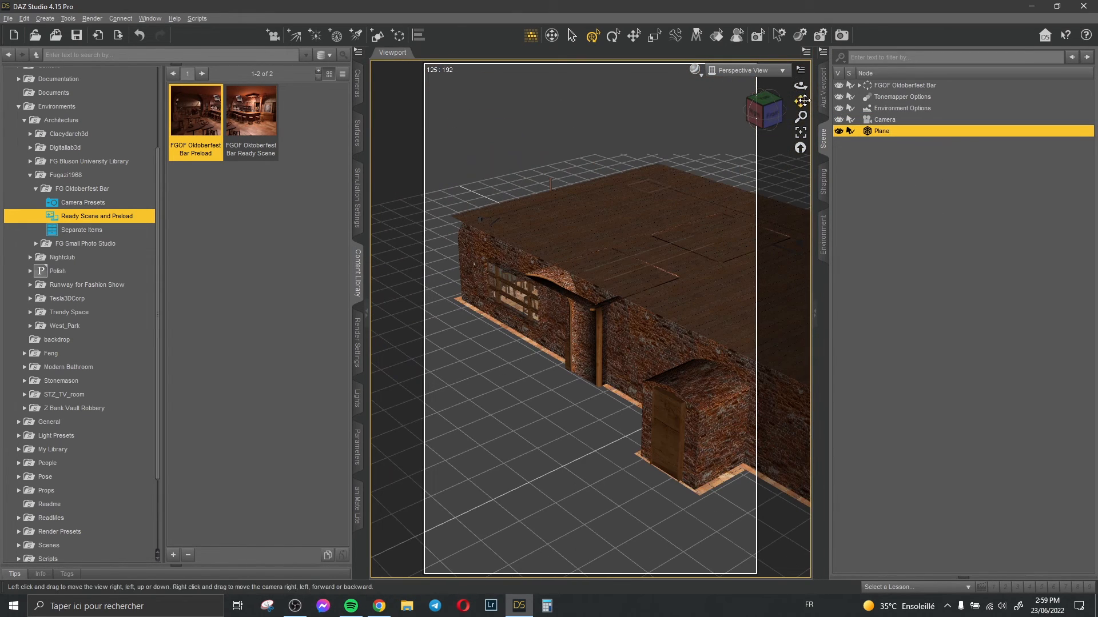
drag(803, 101, 802, 101)
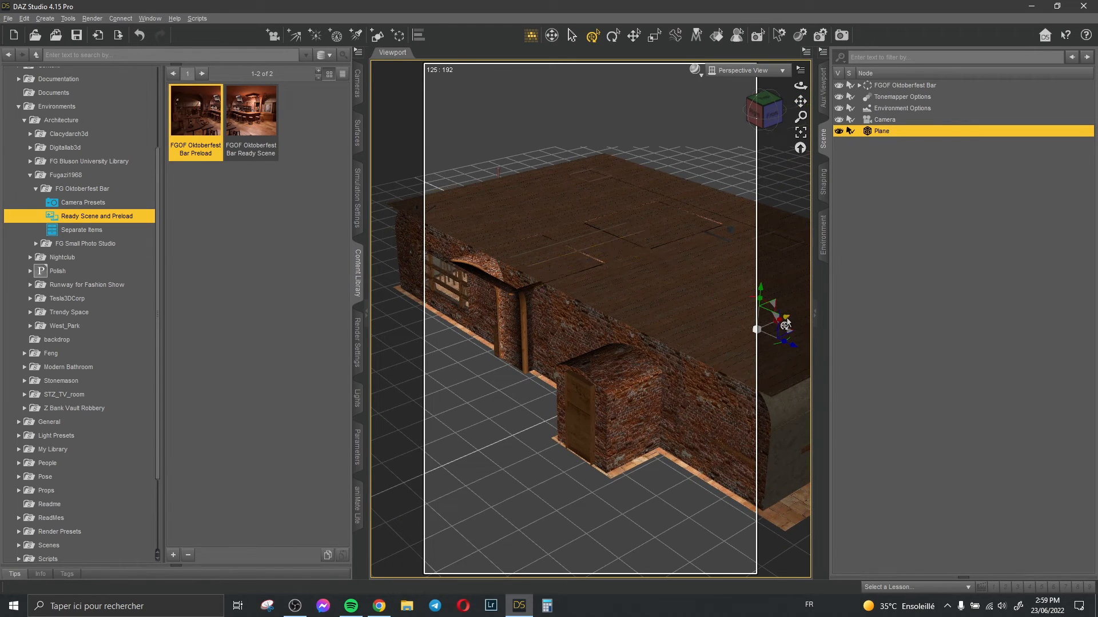
drag(786, 320, 583, 430)
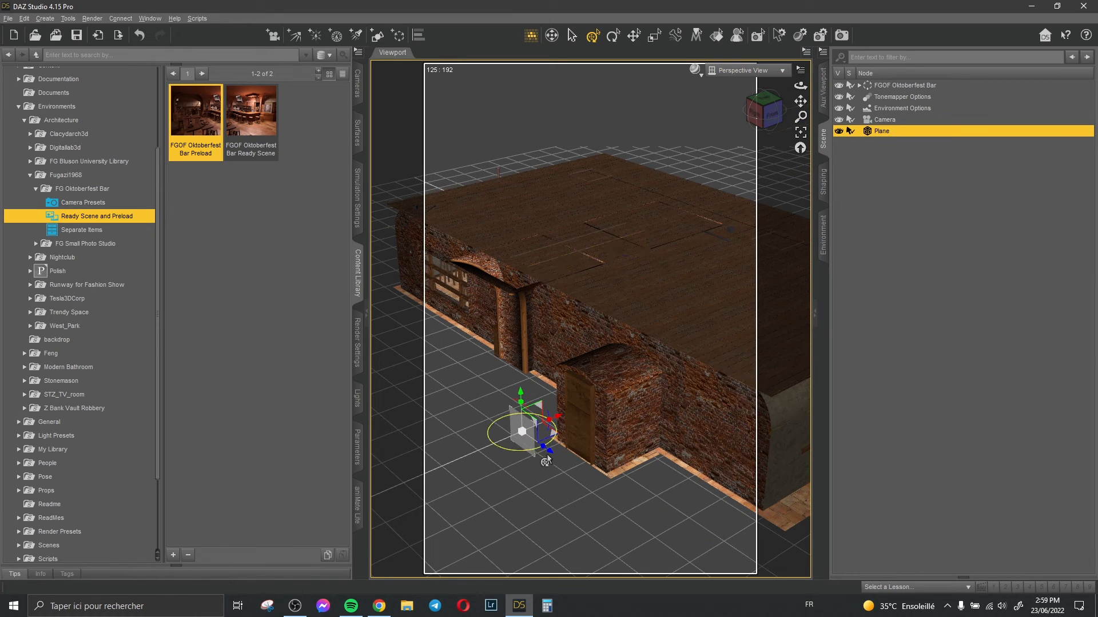
drag(548, 457, 438, 373)
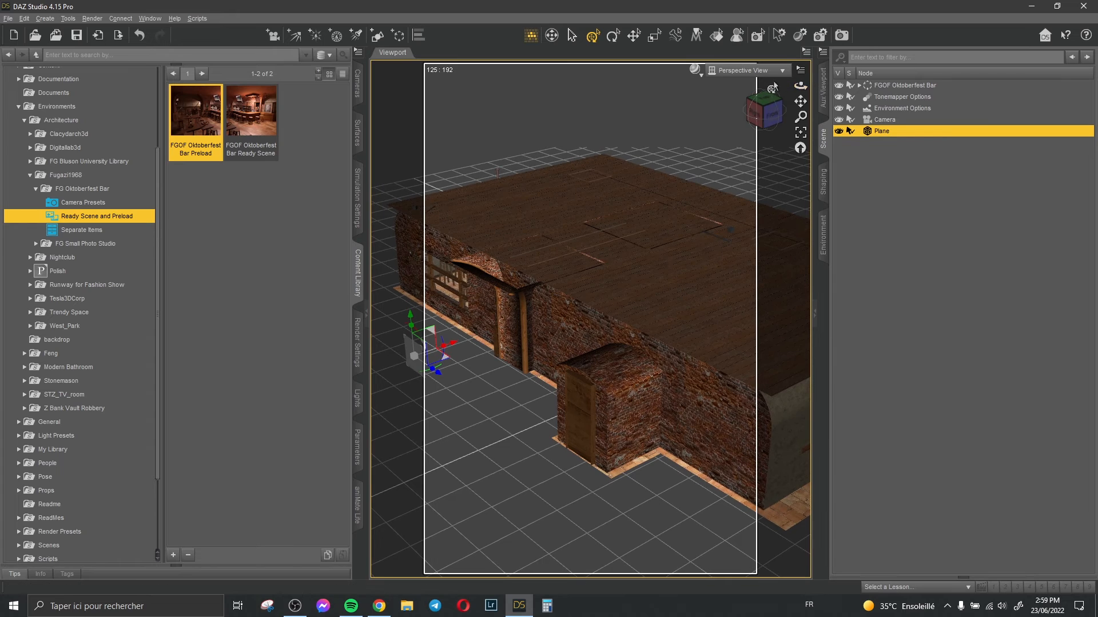
- Frame the plane in the Right View and drop it to the floor below the bar window
click(744, 71)
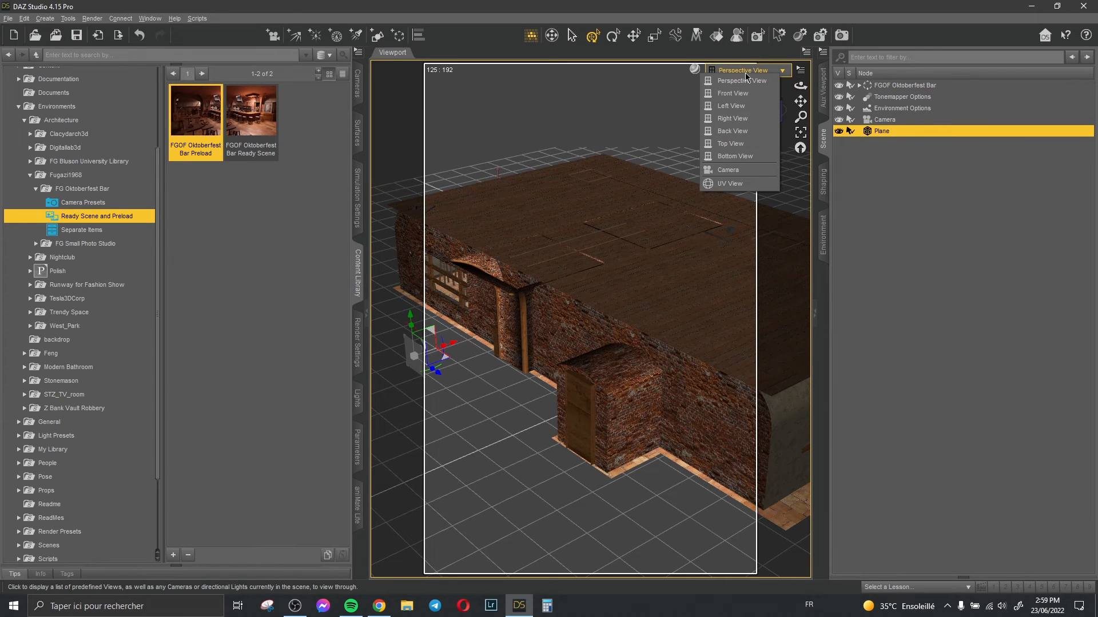
click(745, 120)
ctrl+click(883, 131)
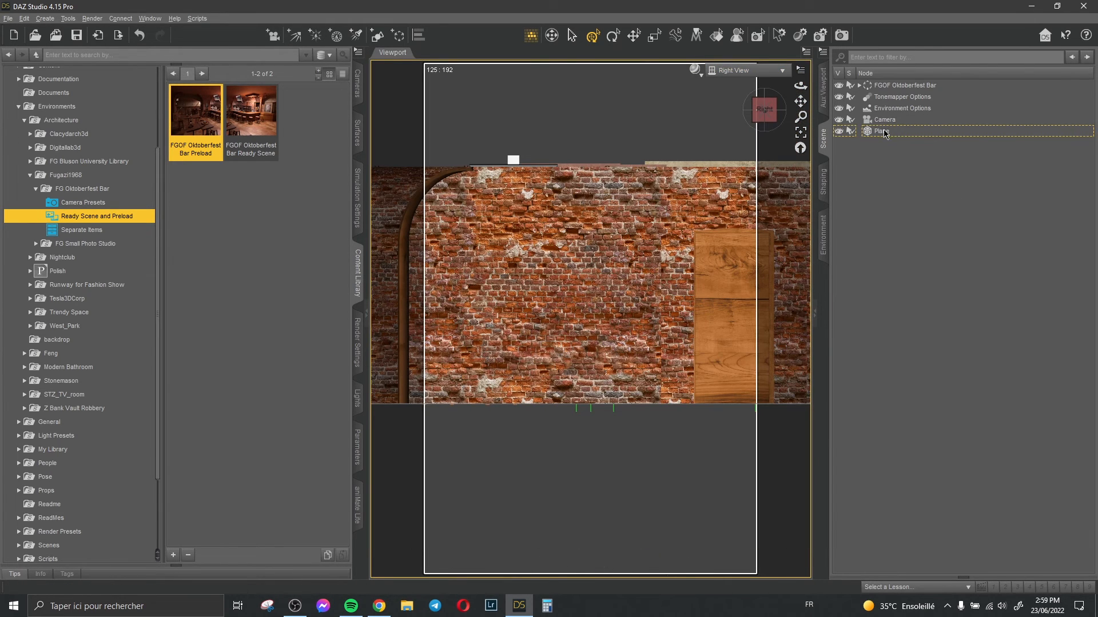
click(880, 131)
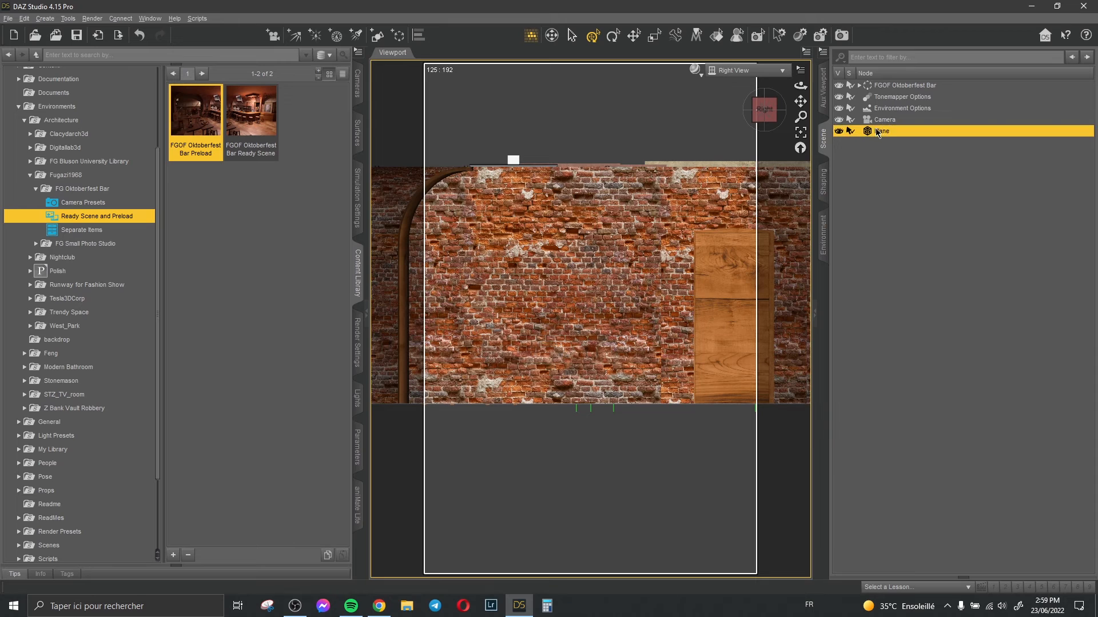
click(801, 136)
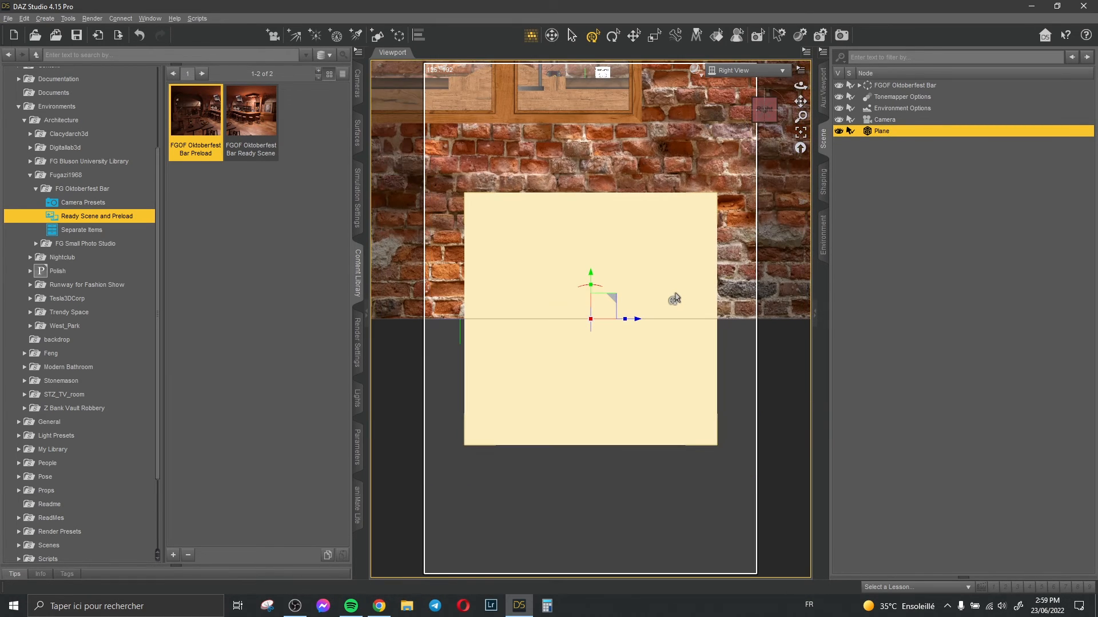
scroll(676, 305, down, 3)
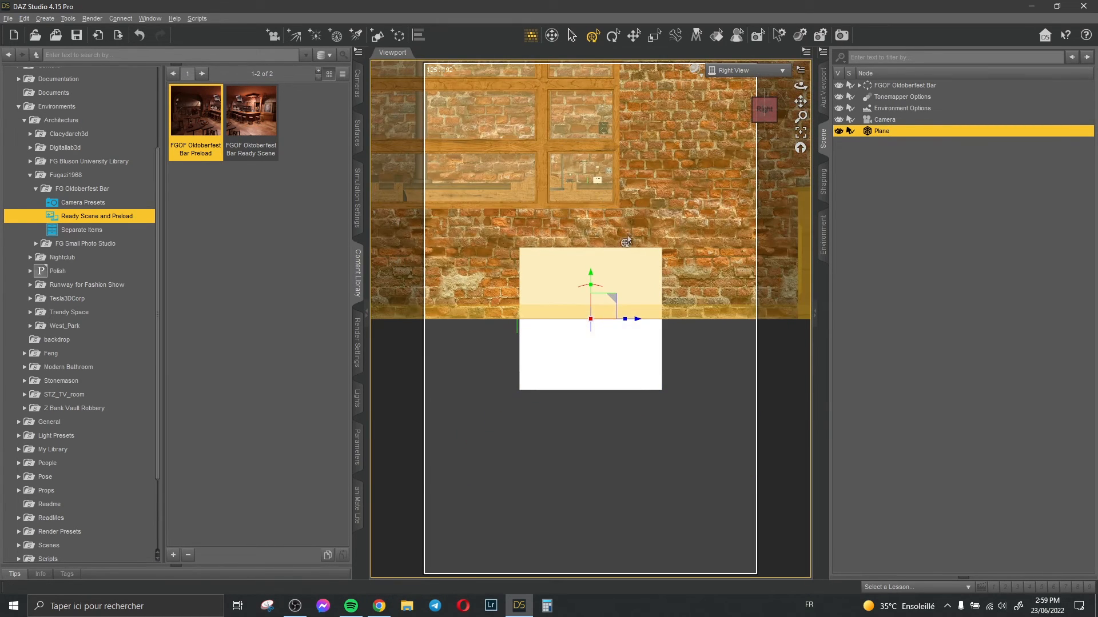
scroll(632, 258, down, 2)
middle_drag(633, 259, 734, 311)
mouse_move(801, 101)
mouse_down()
mouse_move(841, 117)
mouse_move(809, 102)
mouse_up()
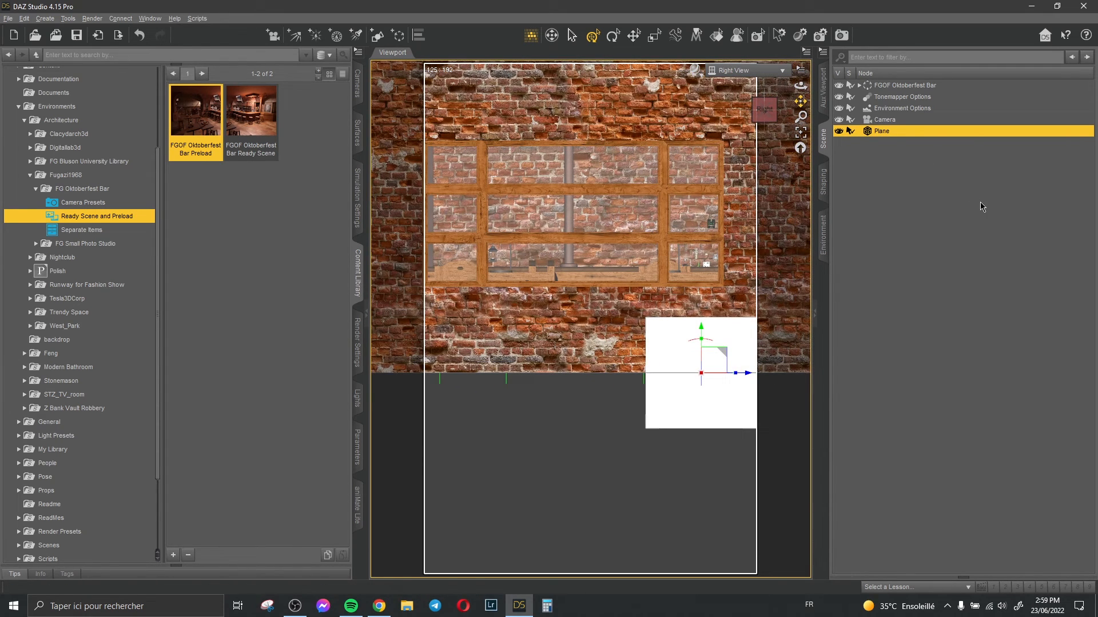
key(ctrl+d)
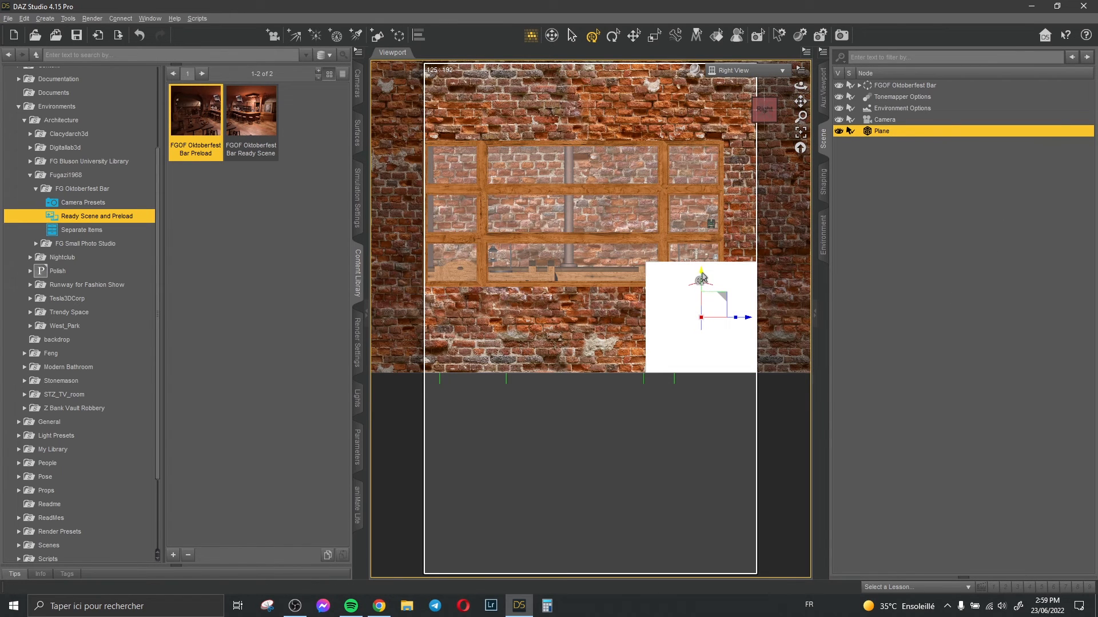
drag(702, 277, 724, 341)
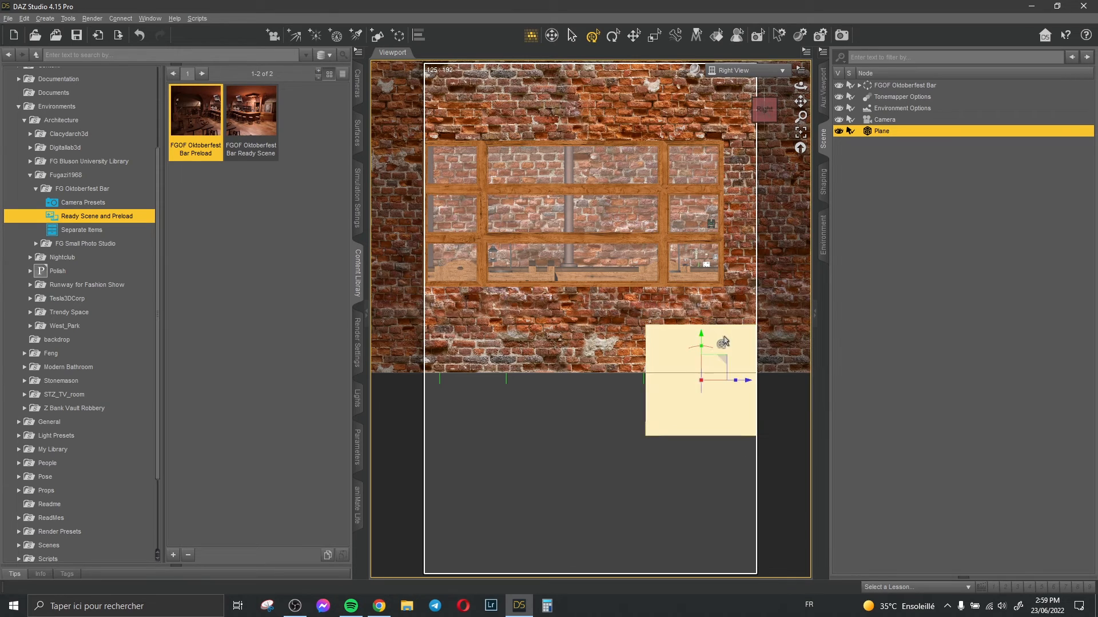
key(ctrl+d)
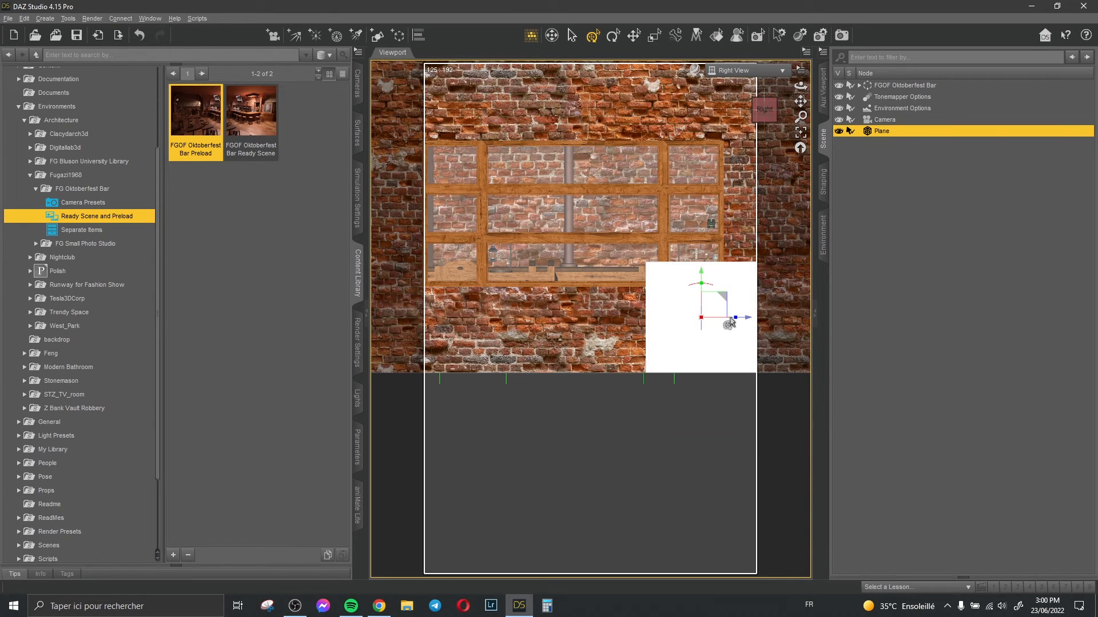
- Move the plane up over the window and scale it wider and taller to cover the whole window frame
drag(747, 323, 612, 325)
drag(570, 277, 570, 165)
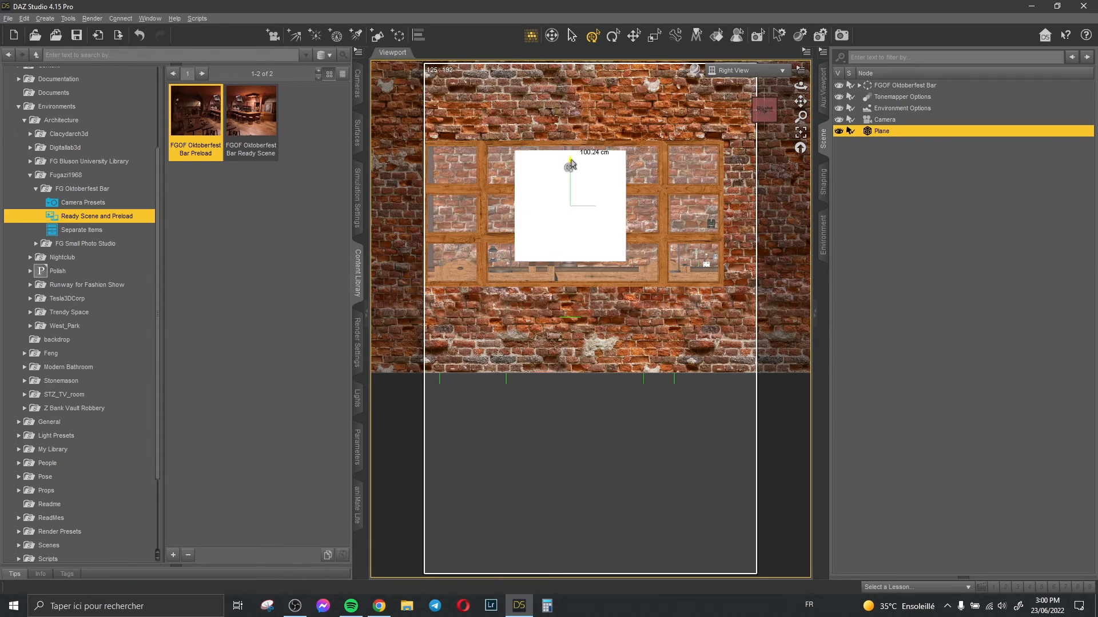
drag(597, 217, 641, 224)
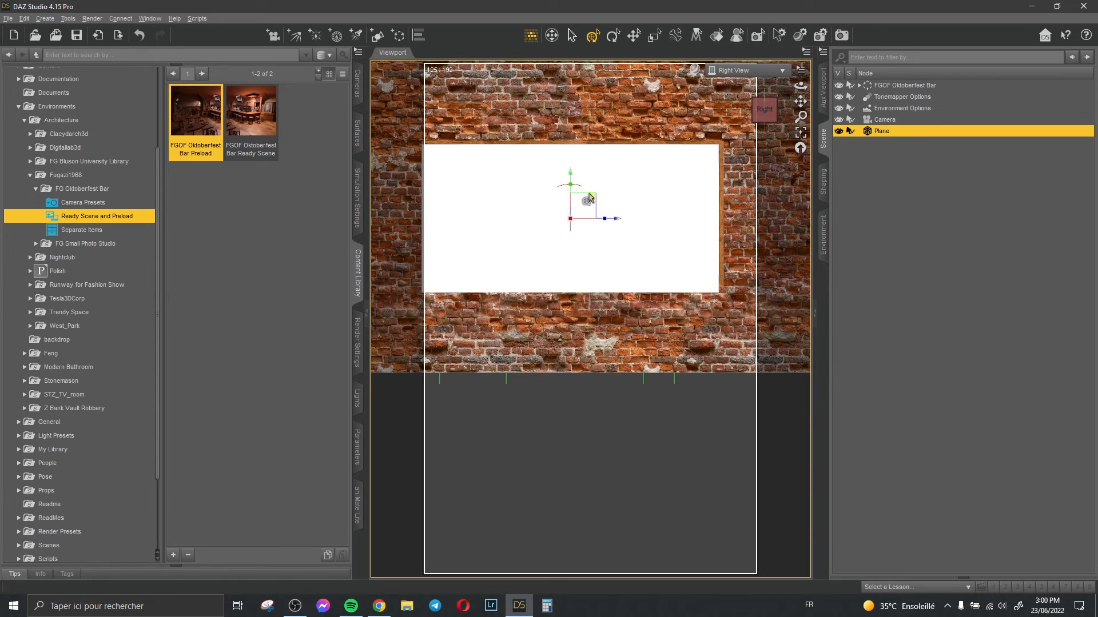
drag(613, 218, 615, 219)
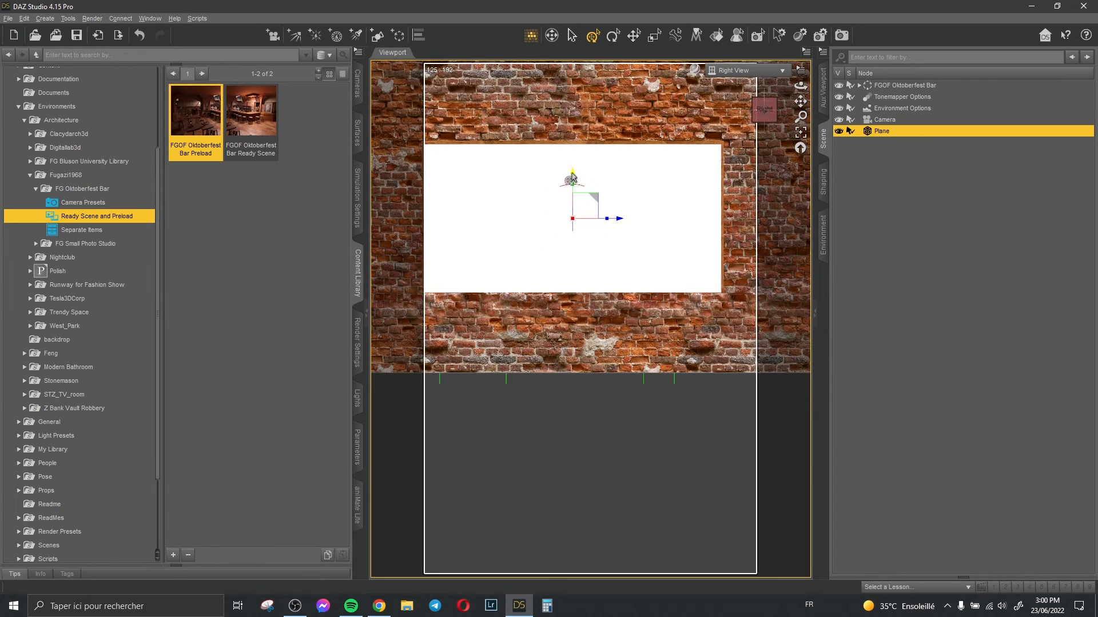
drag(572, 176, 572, 173)
- In the Perspective View, move the plane along its X axis up against the outside of the window, then deselect it
click(754, 70)
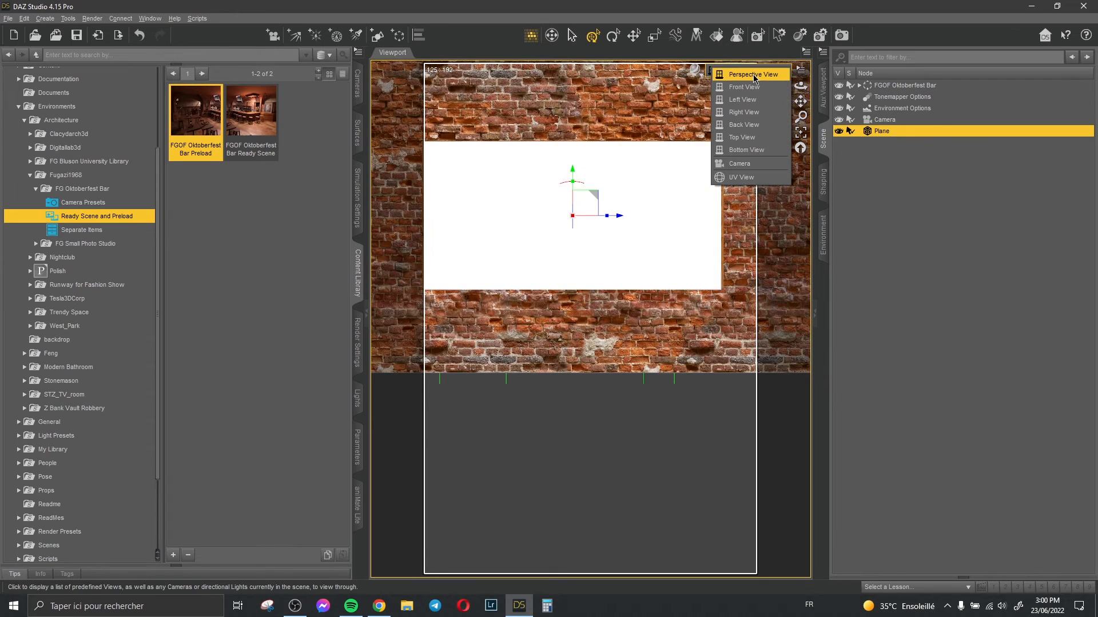
click(754, 75)
click(881, 154)
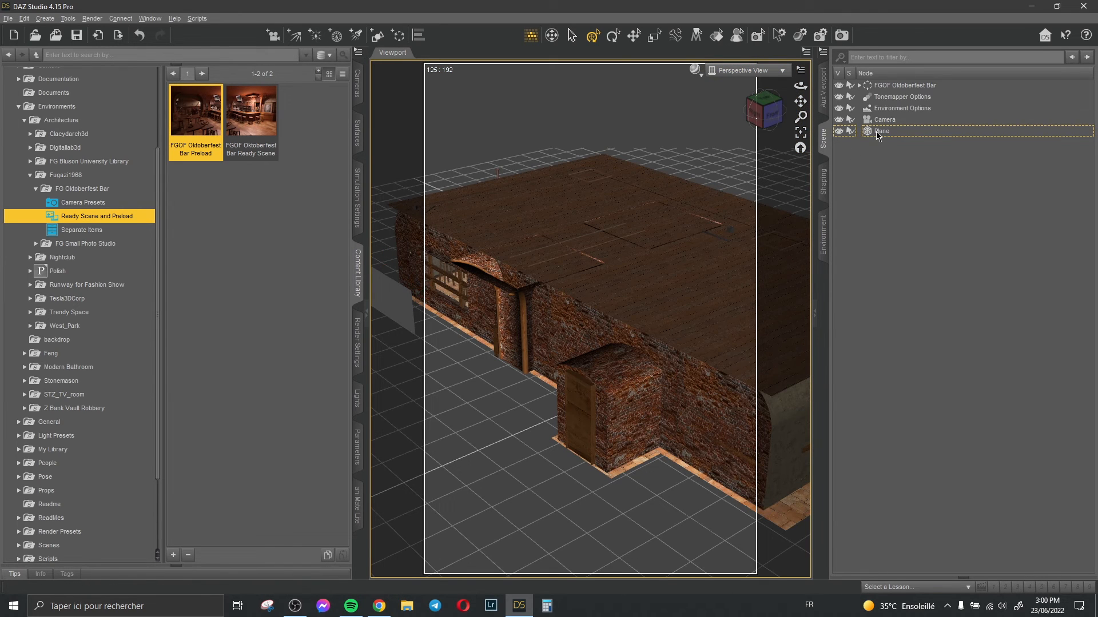
click(879, 132)
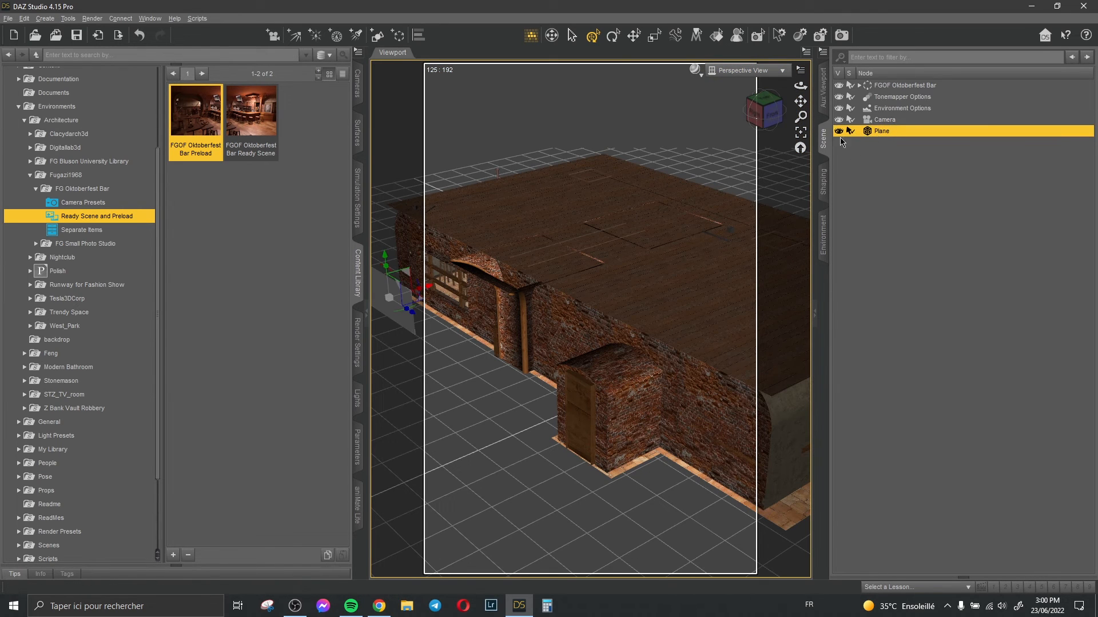
click(801, 133)
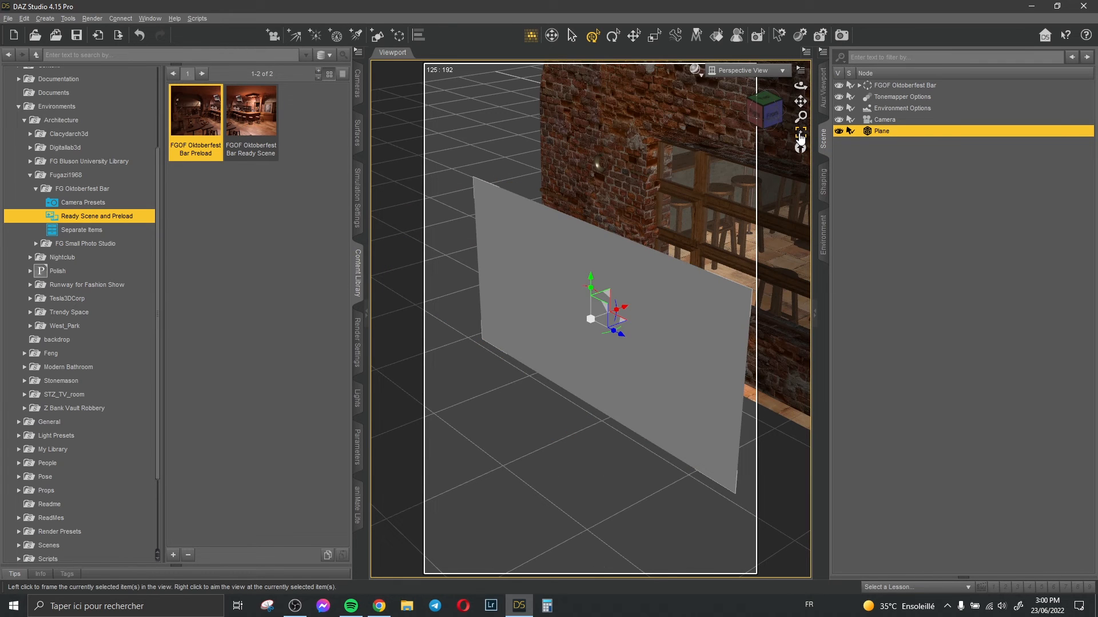
mouse_move(800, 85)
mouse_down()
mouse_move(755, 85)
mouse_move(797, 85)
mouse_move(797, 106)
mouse_up()
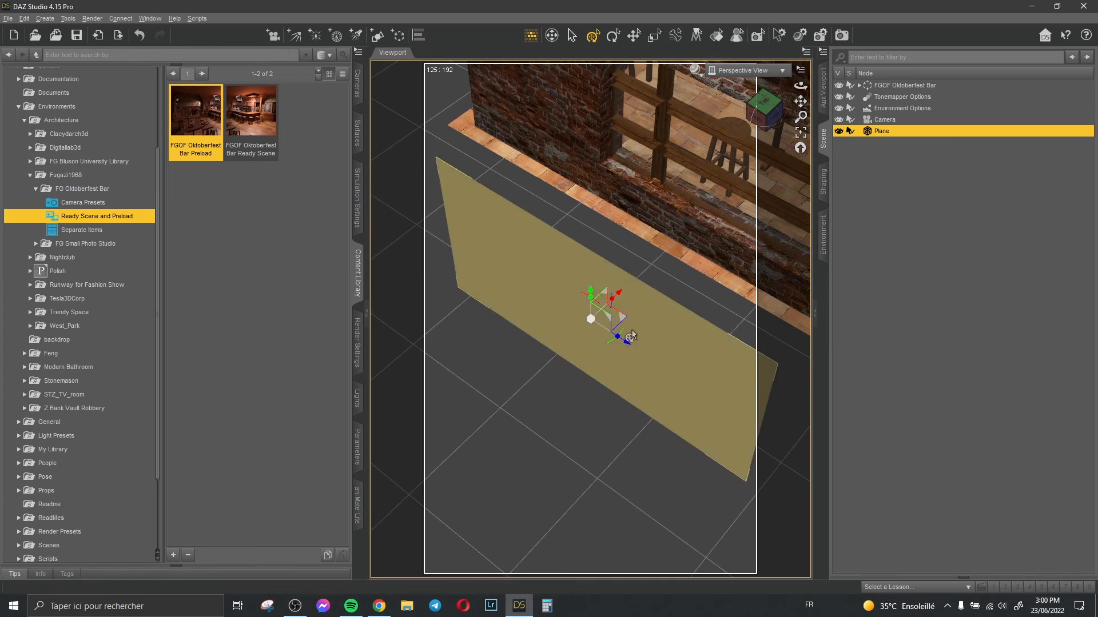
drag(631, 337, 734, 181)
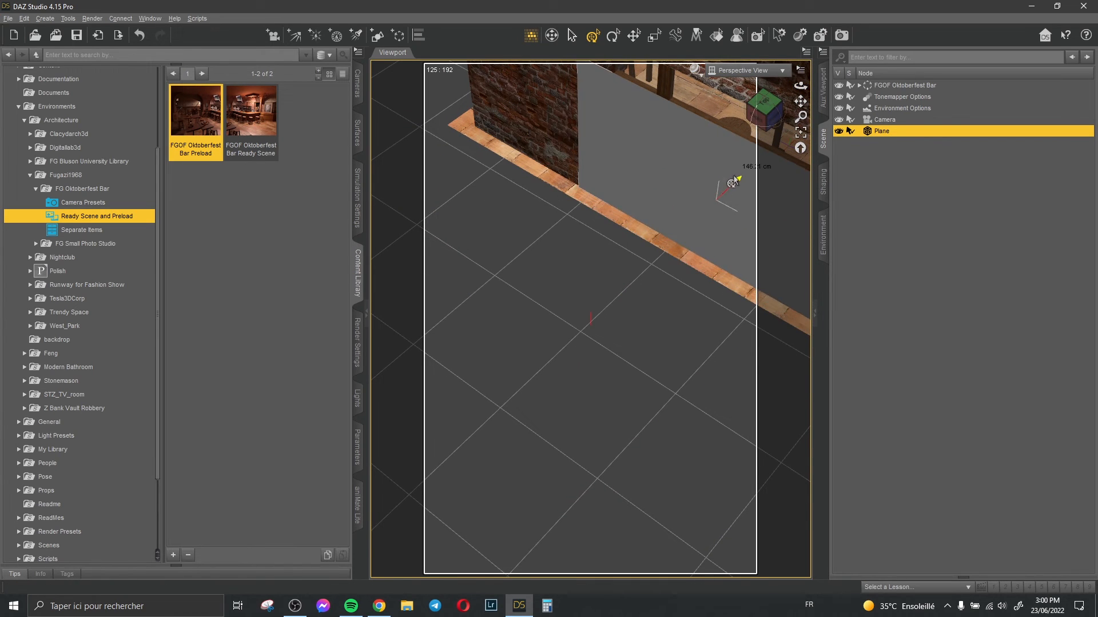
drag(800, 101, 779, 119)
drag(592, 289, 618, 260)
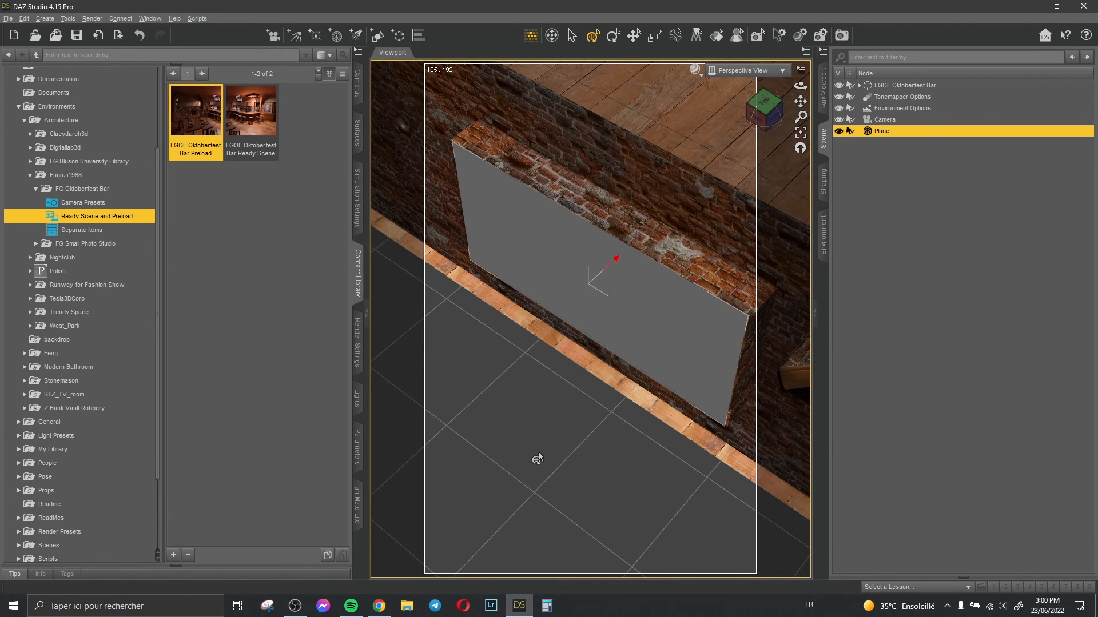
click(537, 458)
- Look through the Camera towards the covered window with the Aux Viewport preview, undo the orbit and return to the Perspective View
click(743, 70)
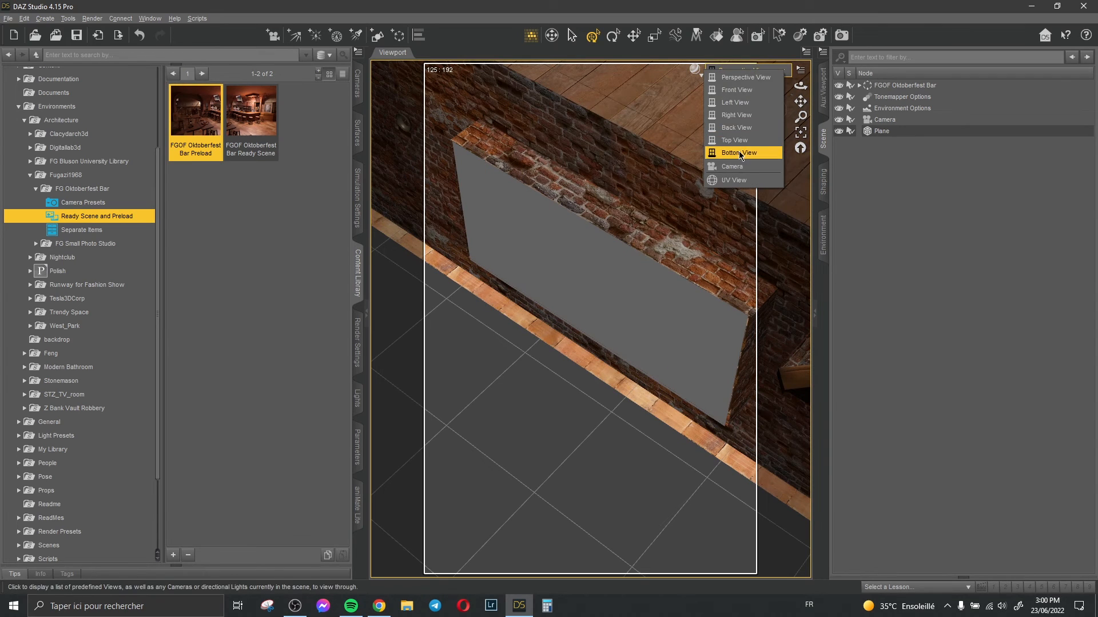
click(738, 167)
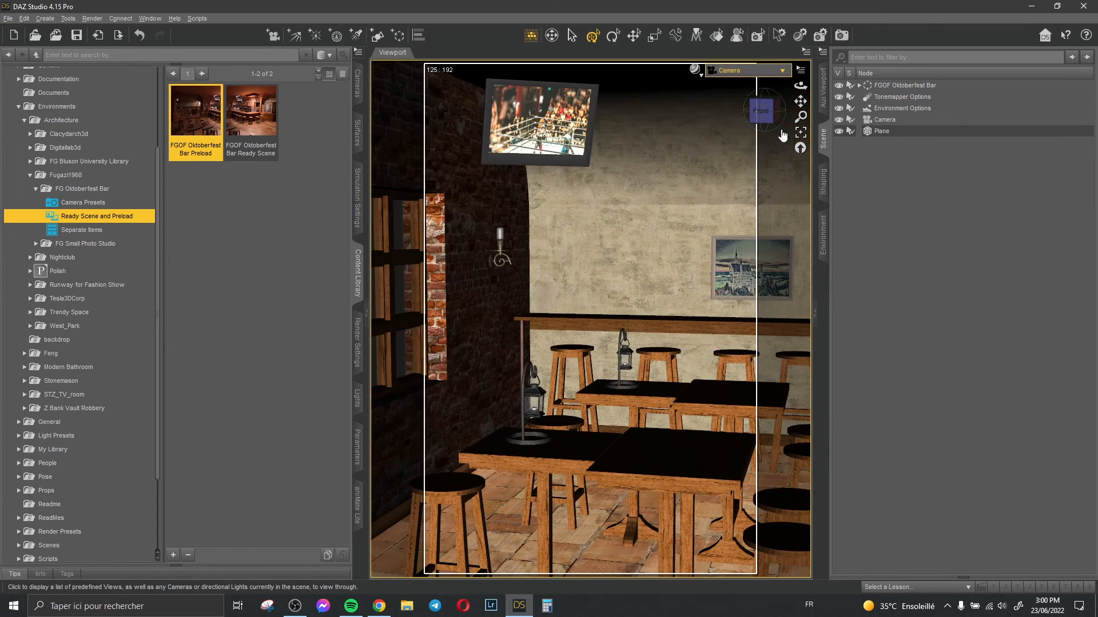
click(823, 88)
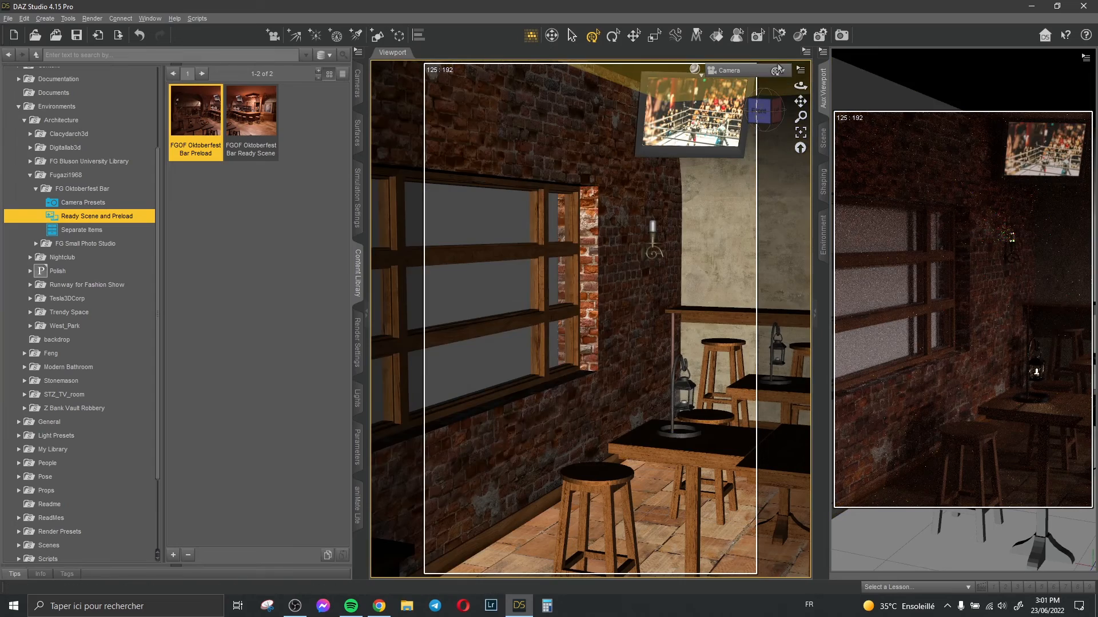
click(139, 42)
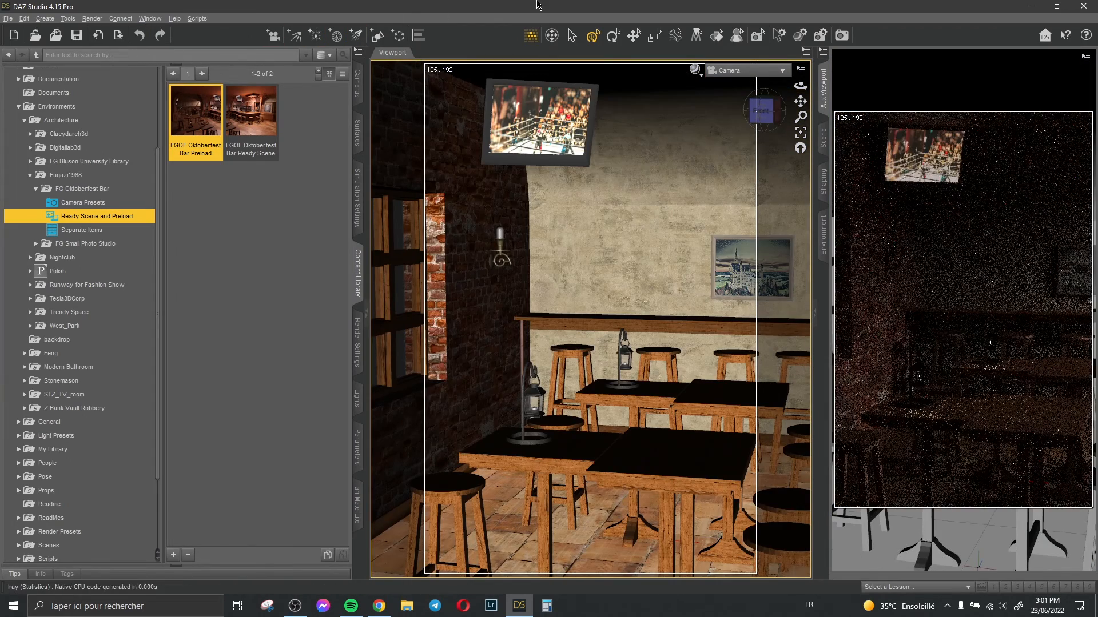
scroll(745, 74, up, 1)
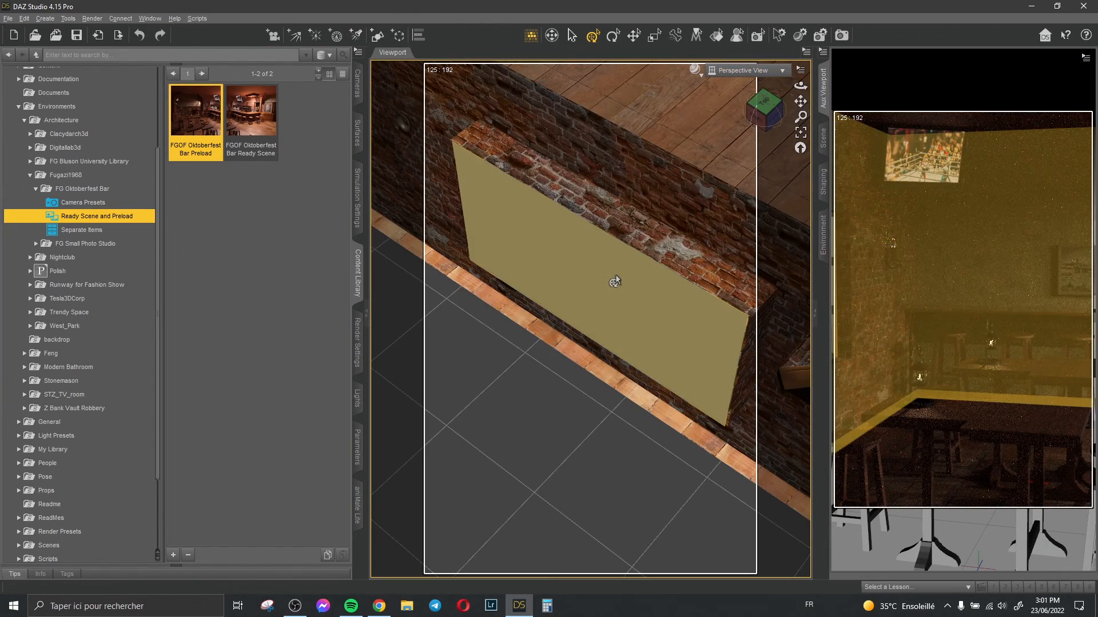
- Set the emission color of the plane's Default surface to white
click(615, 276)
click(823, 137)
click(358, 132)
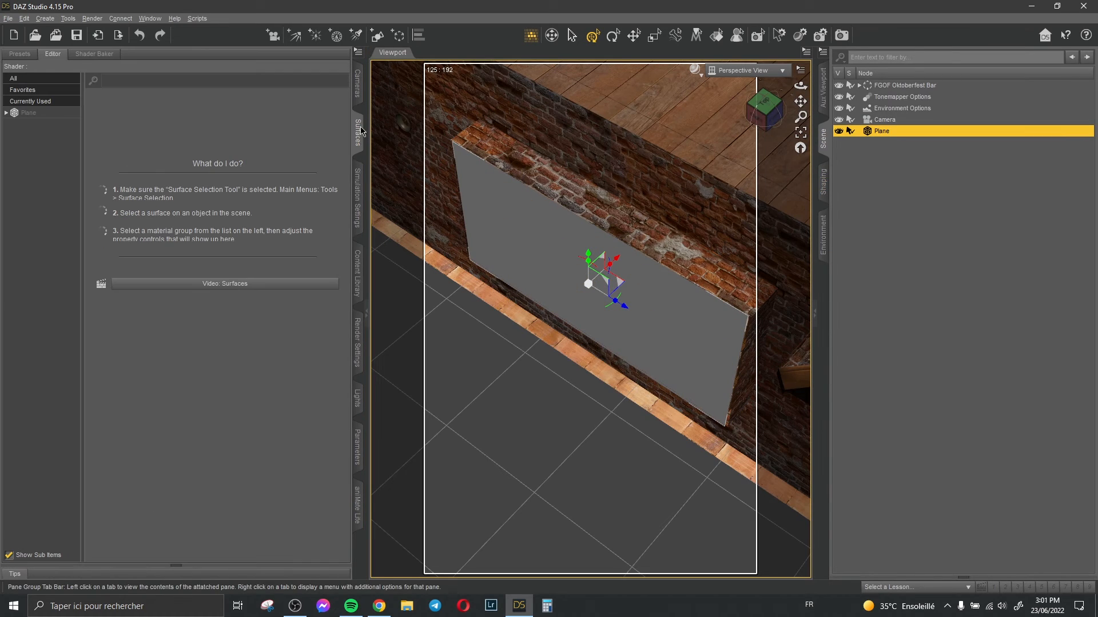
click(35, 113)
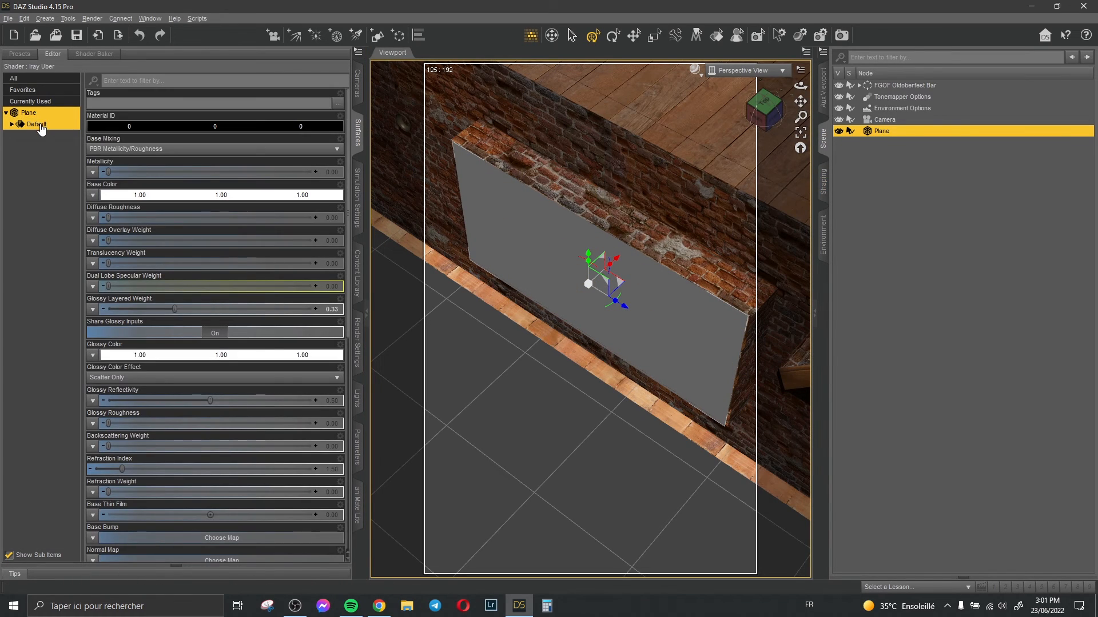
click(37, 124)
click(45, 193)
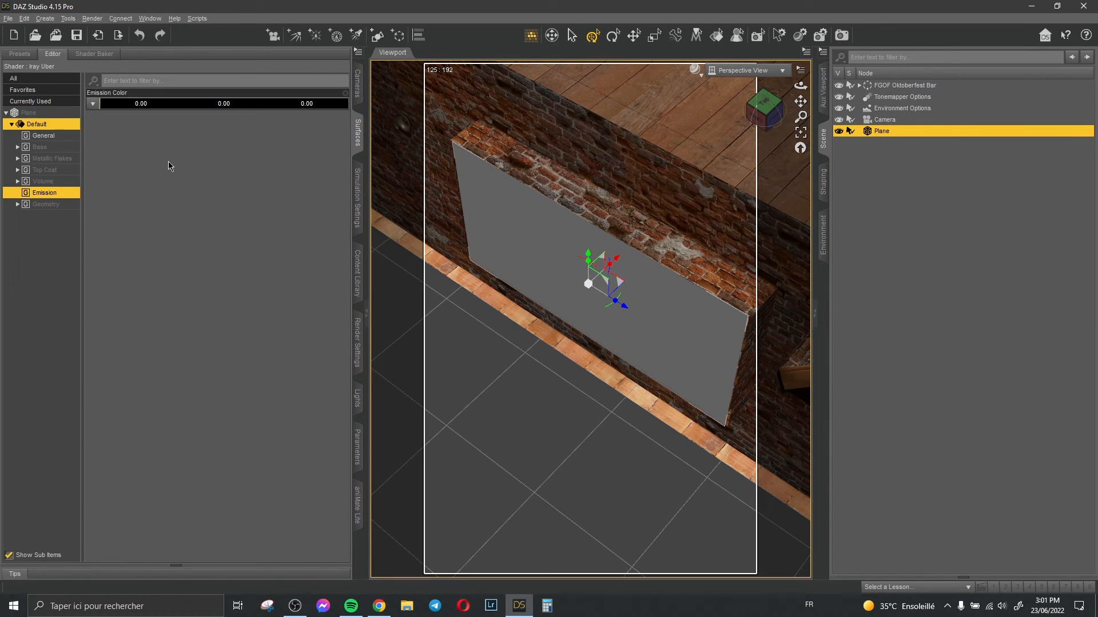
click(237, 104)
click(530, 299)
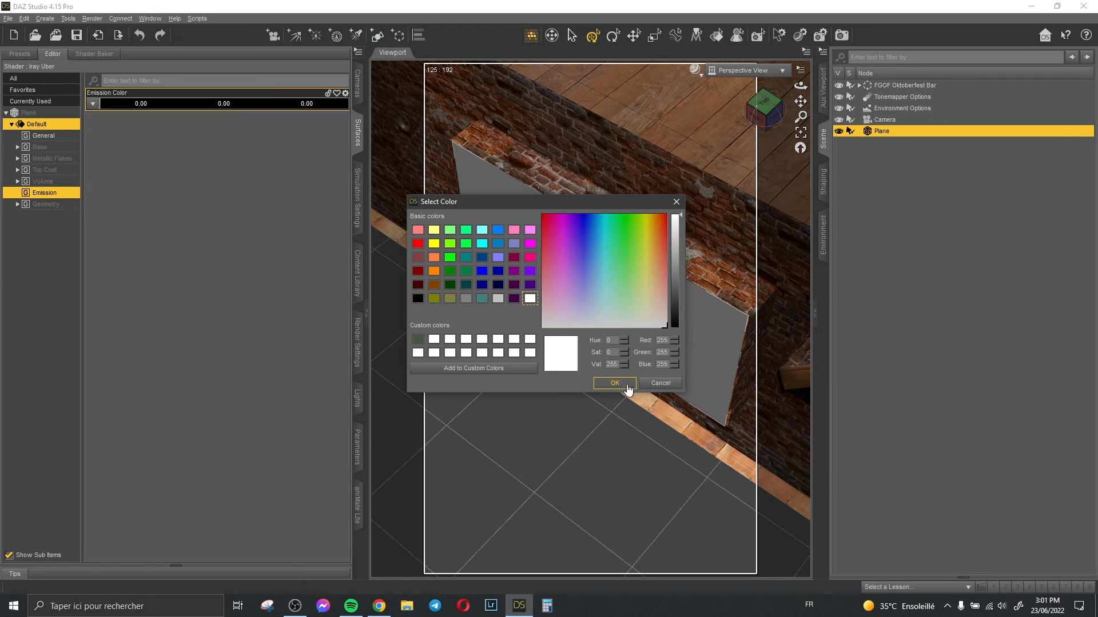
click(615, 383)
- Set the luminance of the plane's emission to 200000 cd/m^2
click(335, 195)
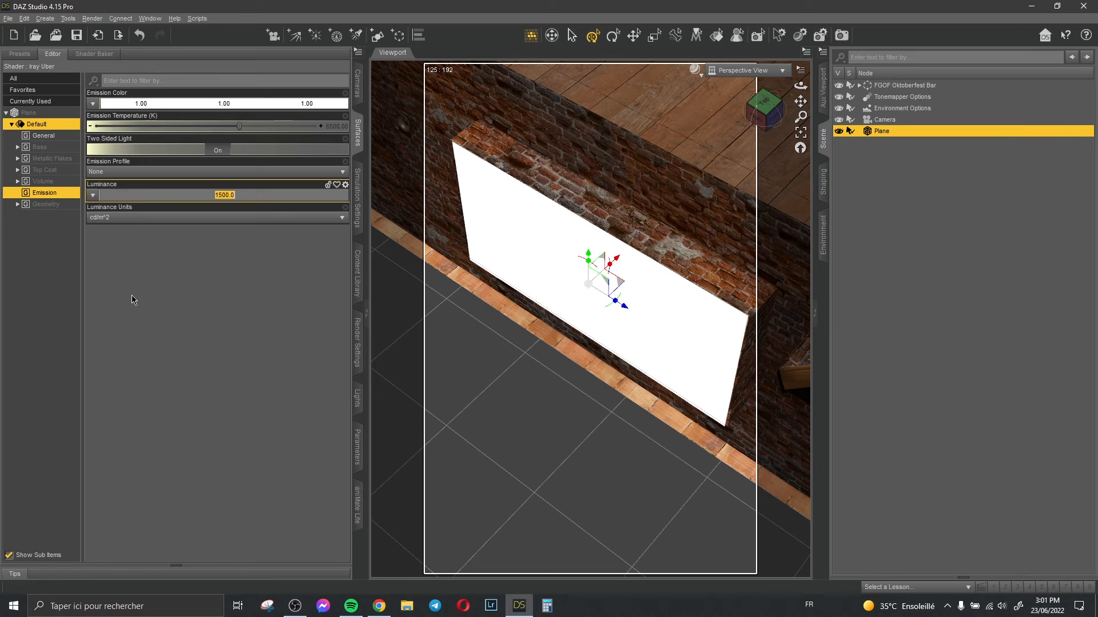
text(200000)
key(Return)
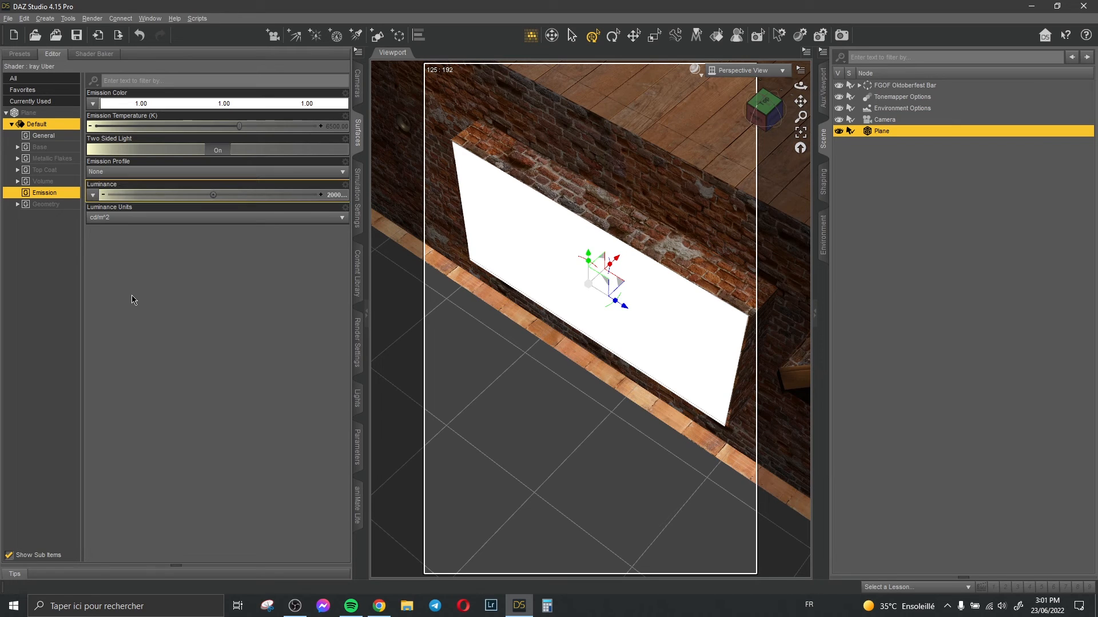
- Preview the bar in the Aux Viewport and compare the lighting by undoing and redoing the luminance change
click(824, 86)
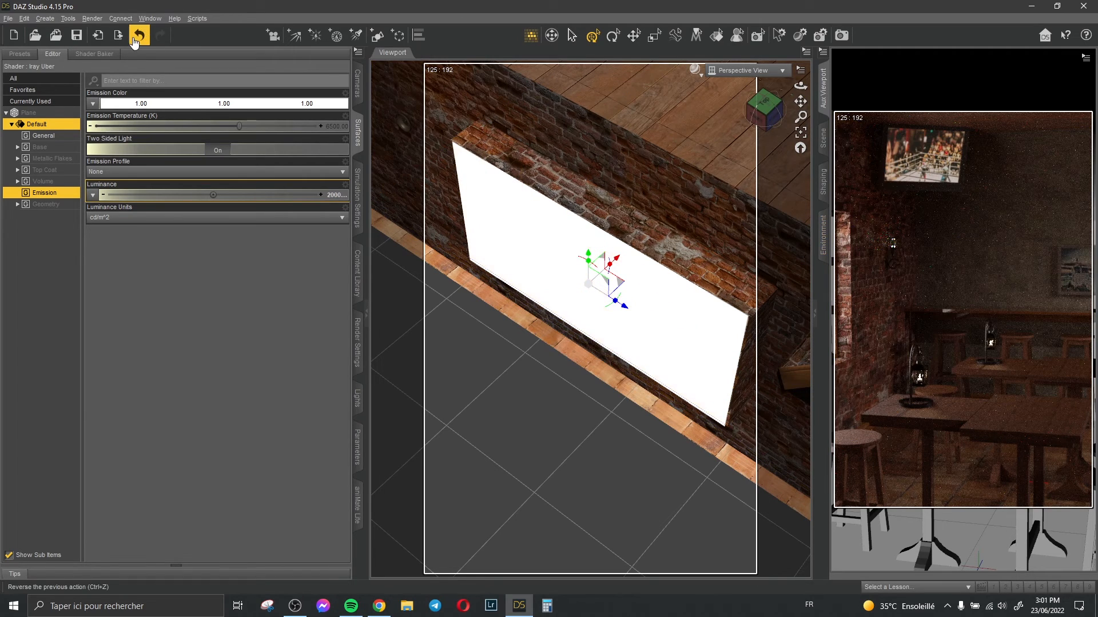
click(137, 35)
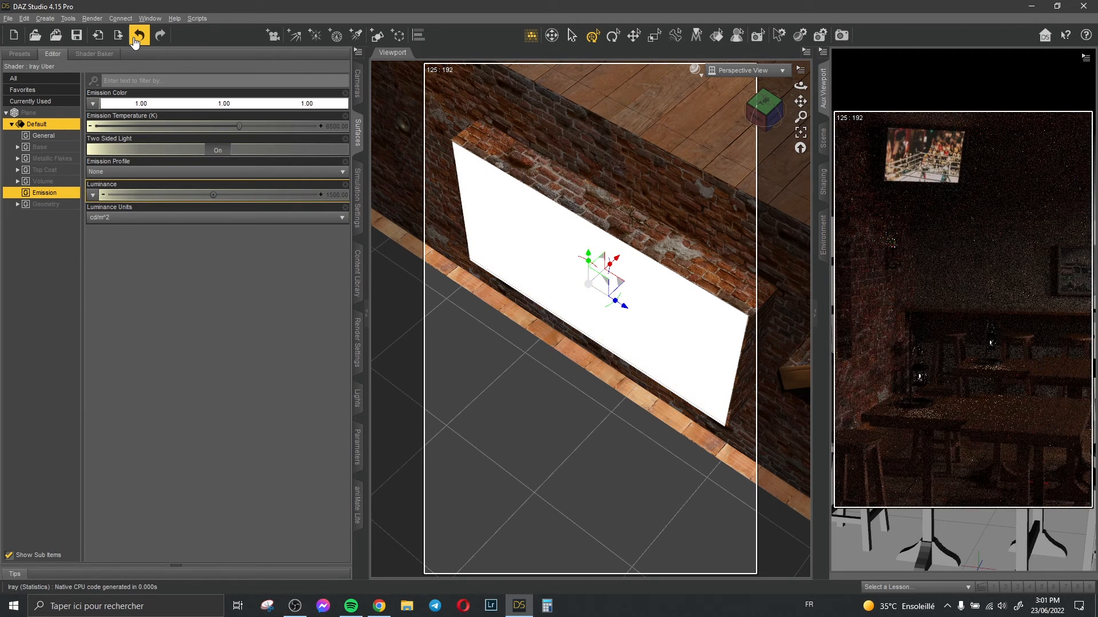
click(159, 37)
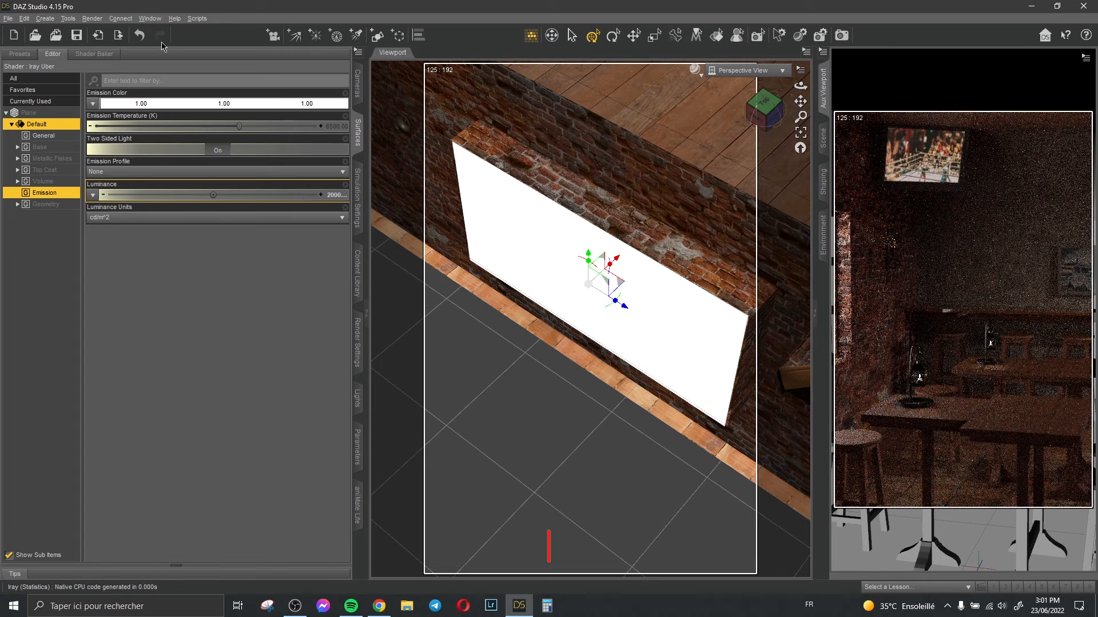
- Raise the plane's luminance to 2000000 cd/m^2
click(335, 195)
click(218, 253)
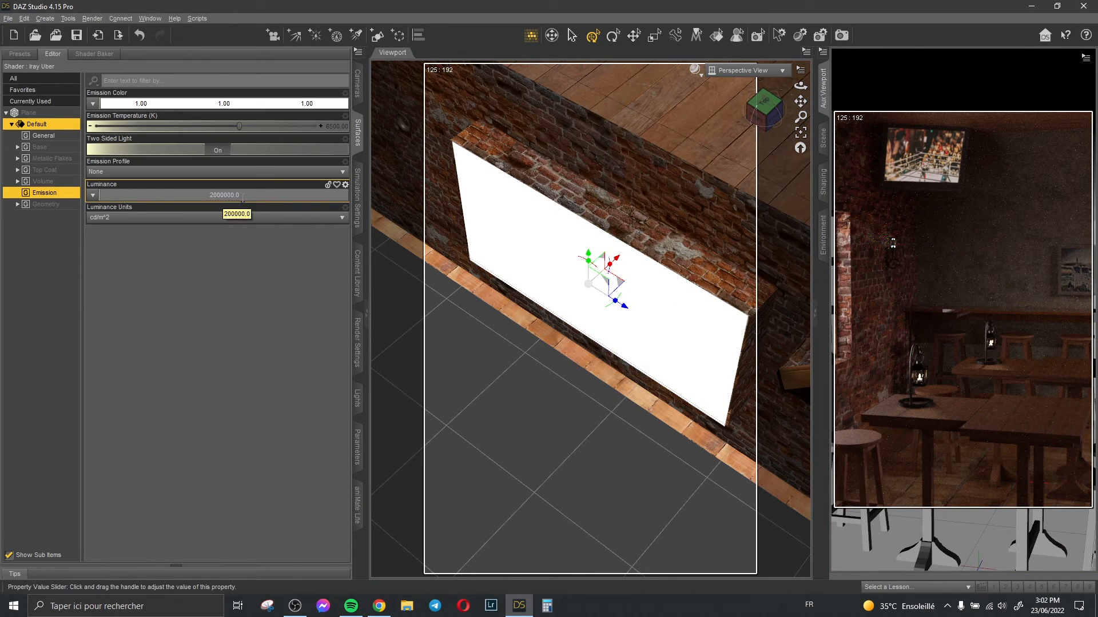
key(Return)
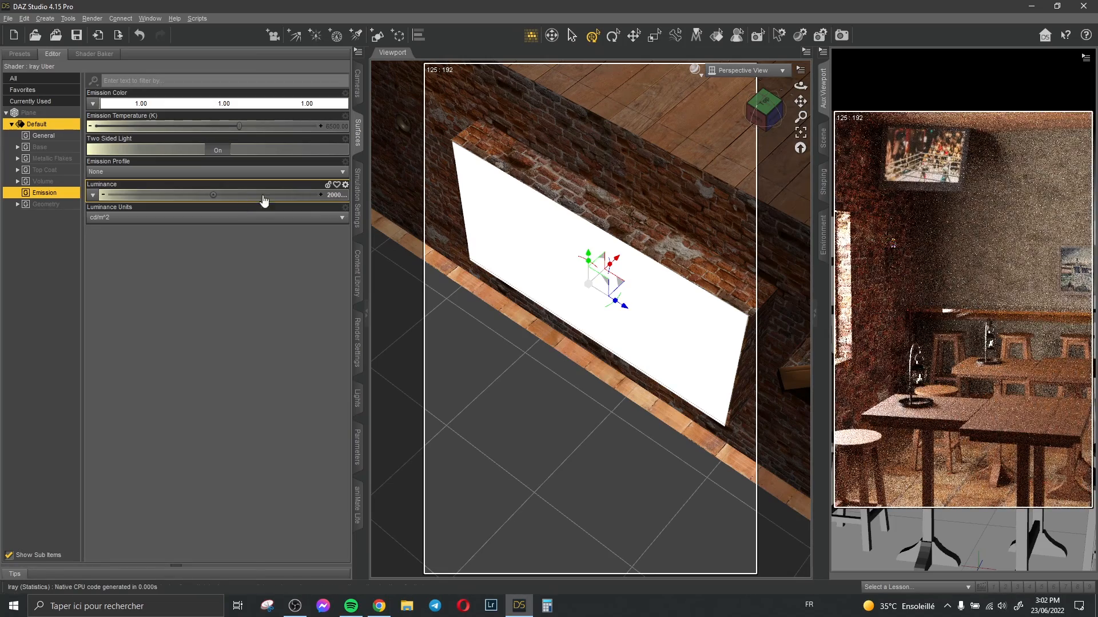
- Look through the Camera, orbit towards the lit window to check its brightness, and undo the orbit
click(746, 70)
click(743, 163)
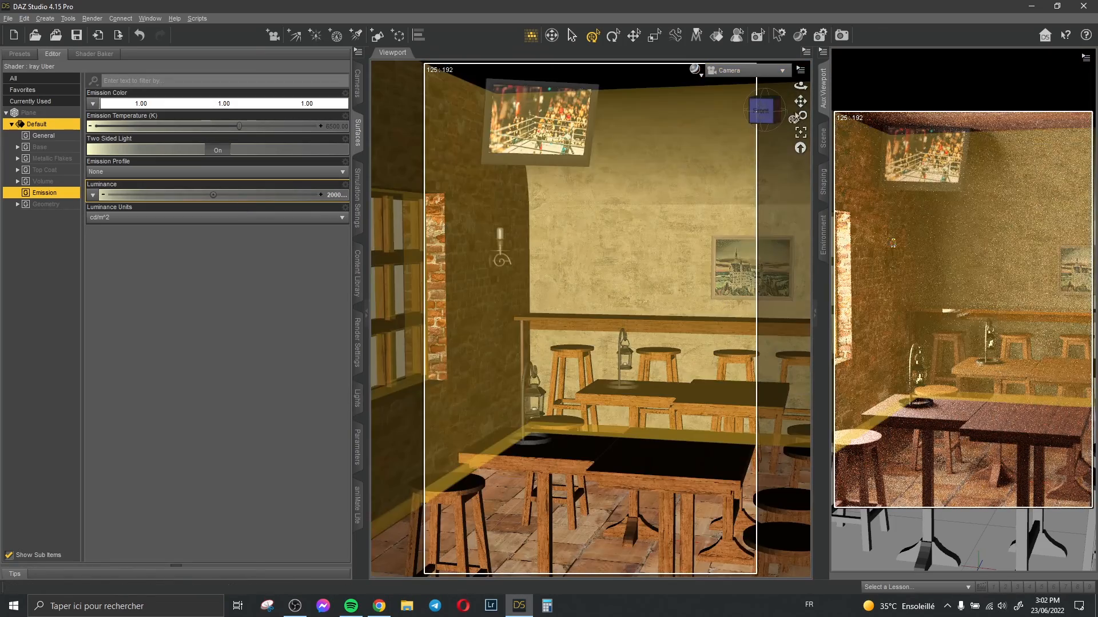
drag(800, 85, 541, 18)
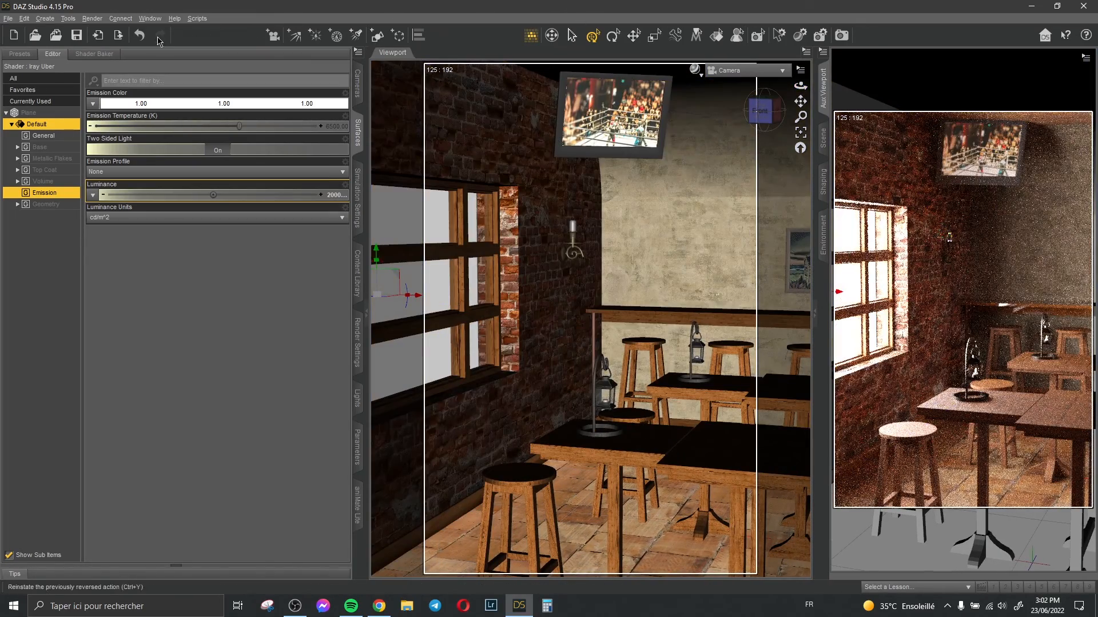
click(139, 35)
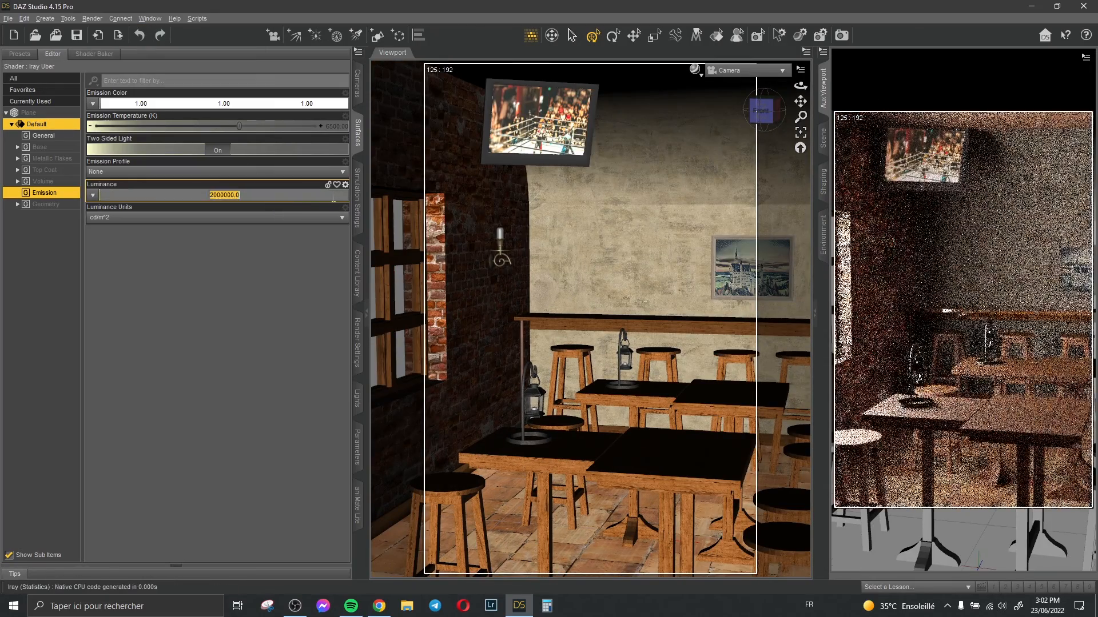
- Reduce the plane's luminance to 200000 cd/m^2 by removing one zero
click(219, 196)
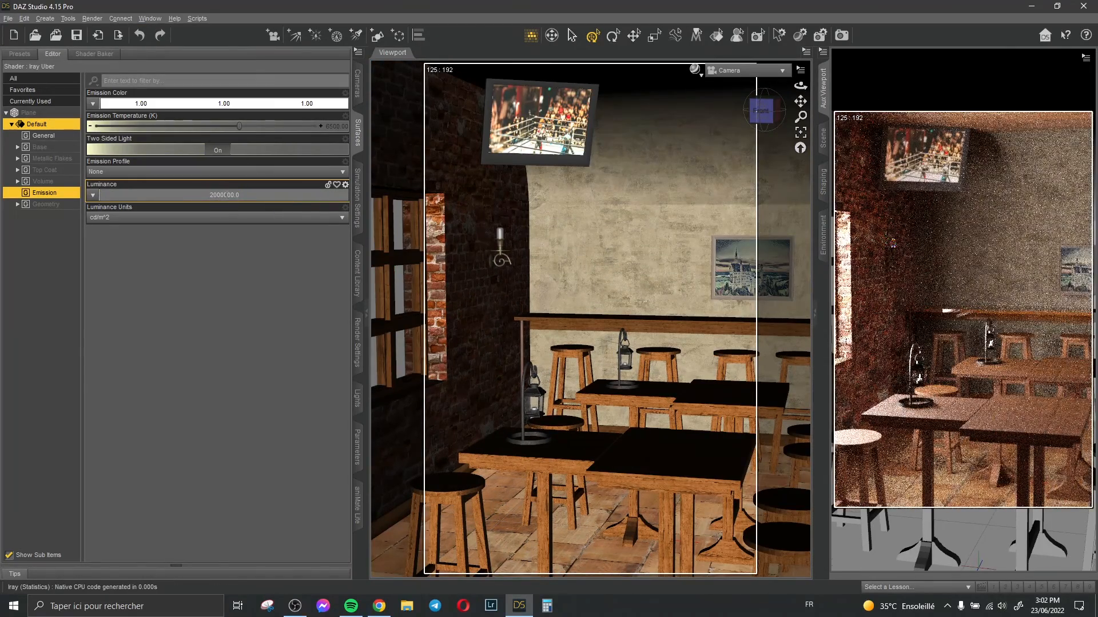
key(BackSpace)
key(Return)
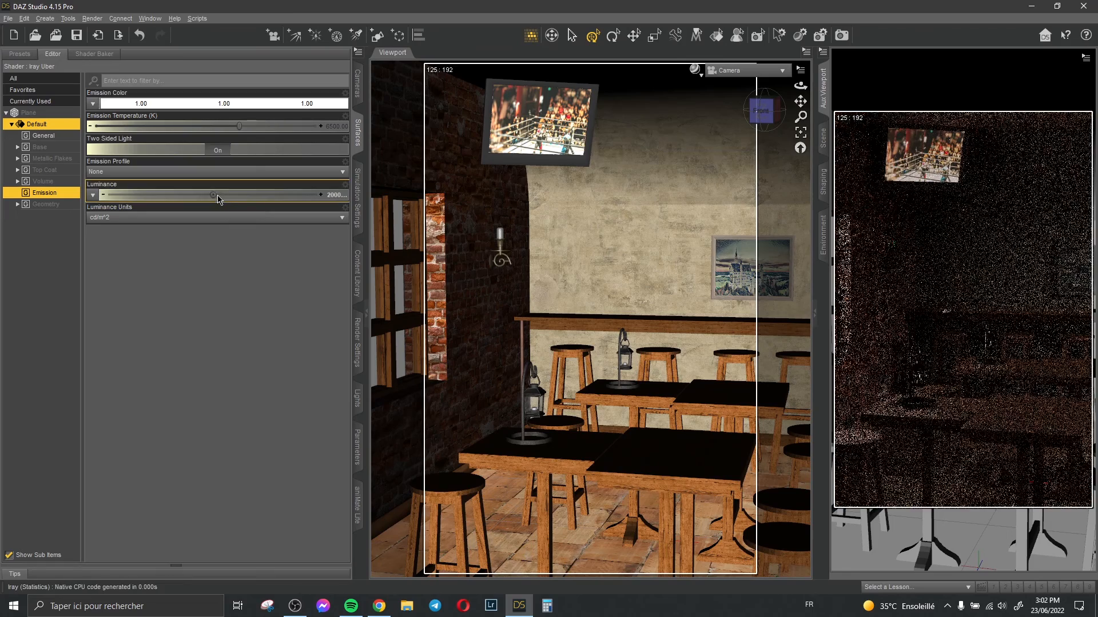
- Increase the plane's luminance to 400000 and finally to 500000 cd/m^2
click(329, 197)
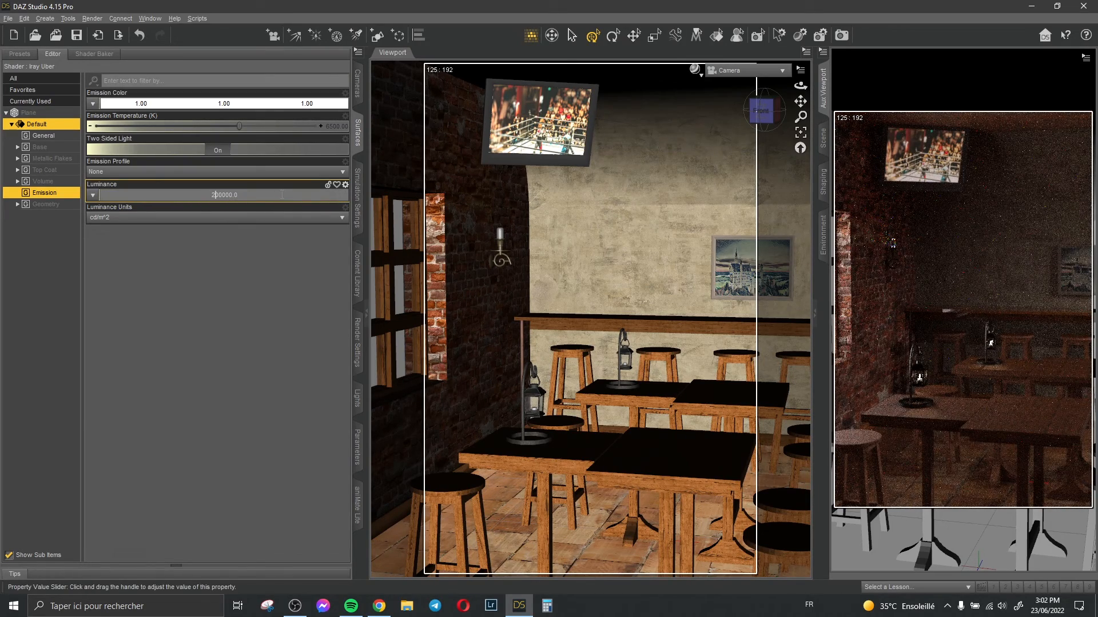
key(BackSpace)
text(4)
key(Return)
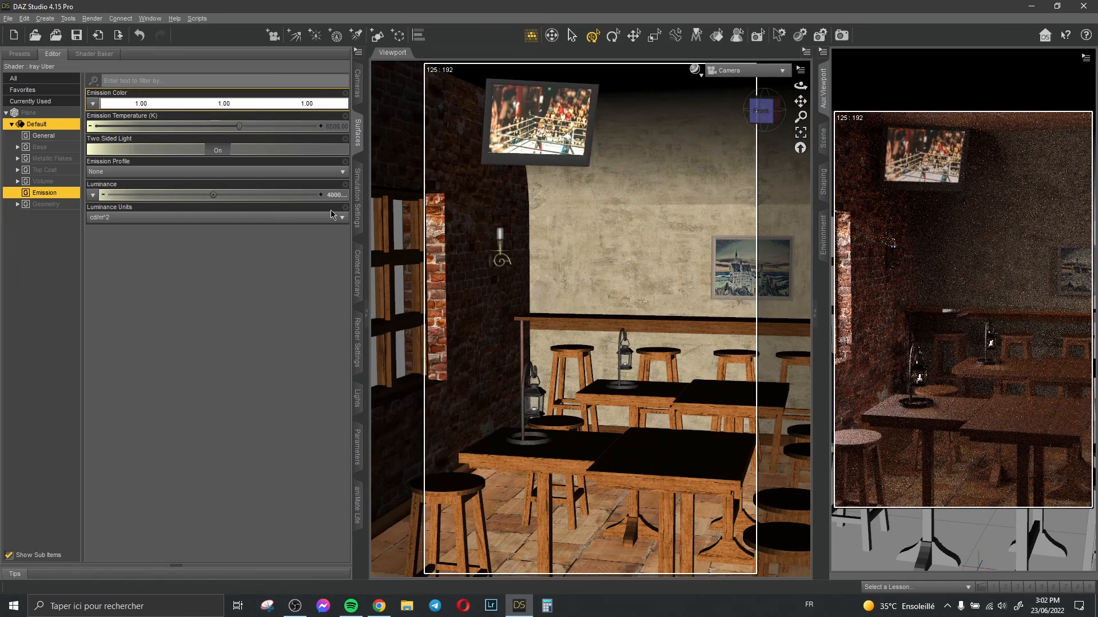
click(334, 196)
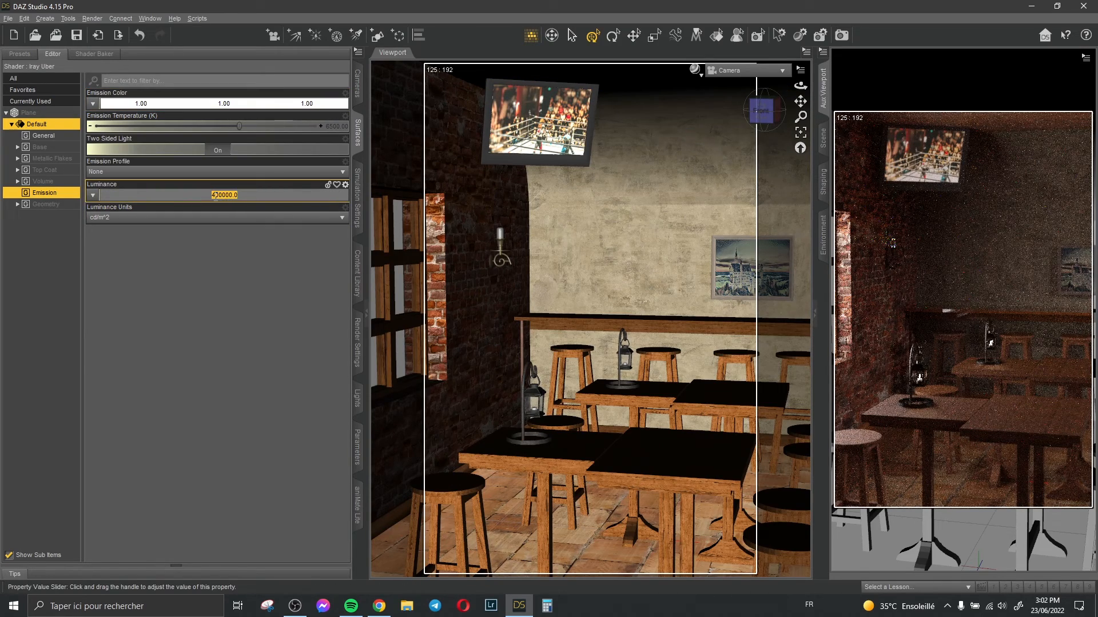
text(5)
key(Return)
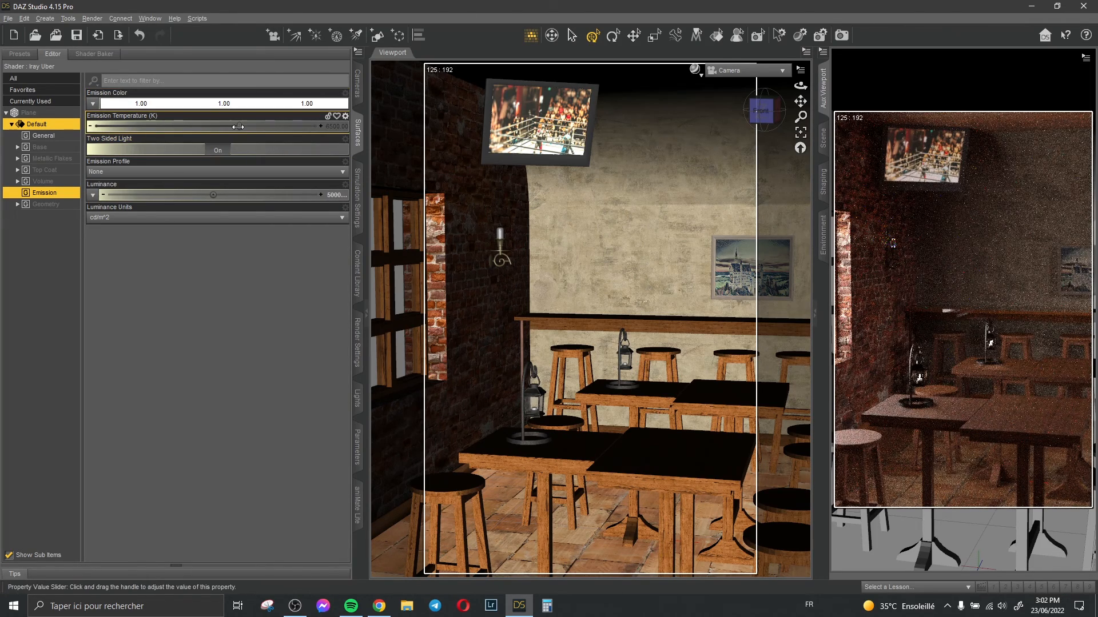
- Lower the plane's emission temperature to 5964.01 K
mouse_move(238, 127)
mouse_move(237, 127)
mouse_down()
mouse_move(310, 127)
mouse_move(194, 128)
mouse_move(237, 125)
mouse_up()
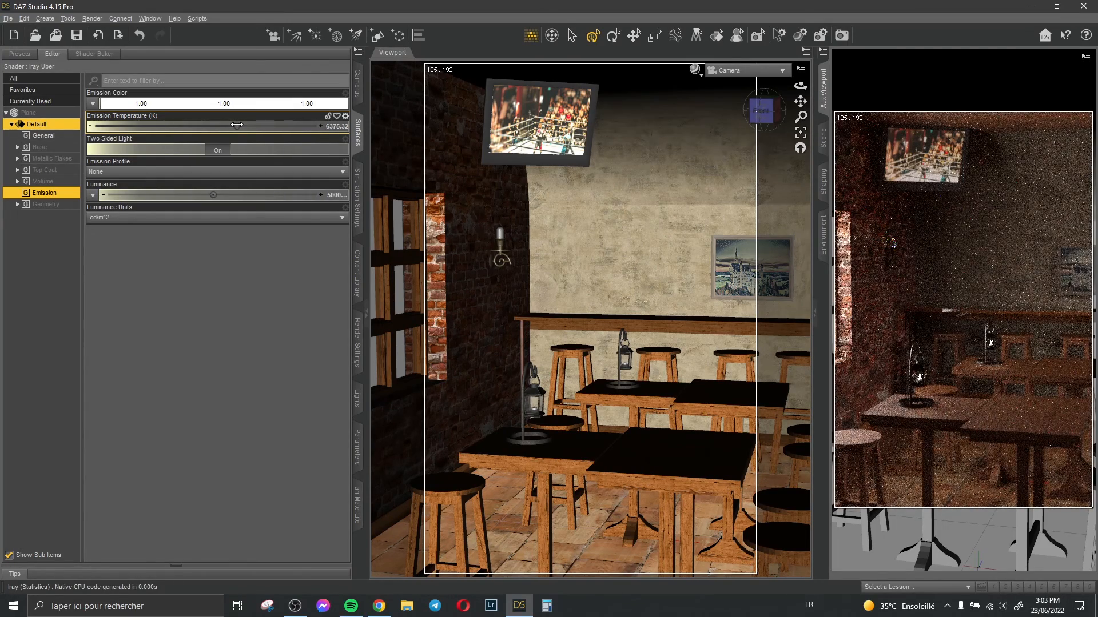
drag(237, 125, 227, 125)
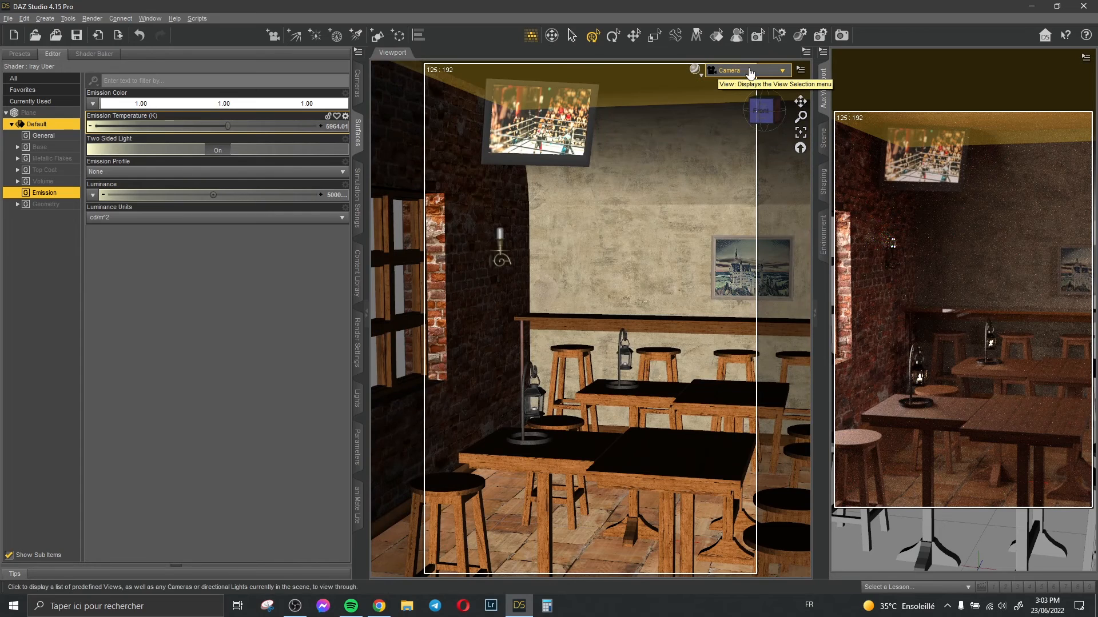
- Create a second camera, Camera (2), that copies the active Camera view, and look through it
click(44, 18)
click(57, 25)
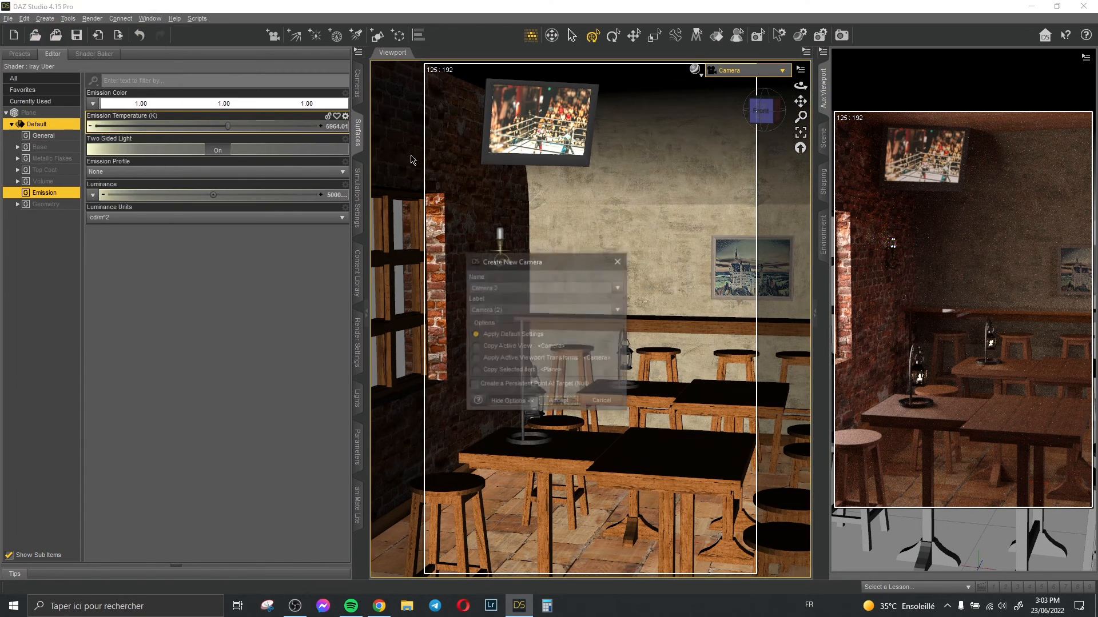
click(514, 347)
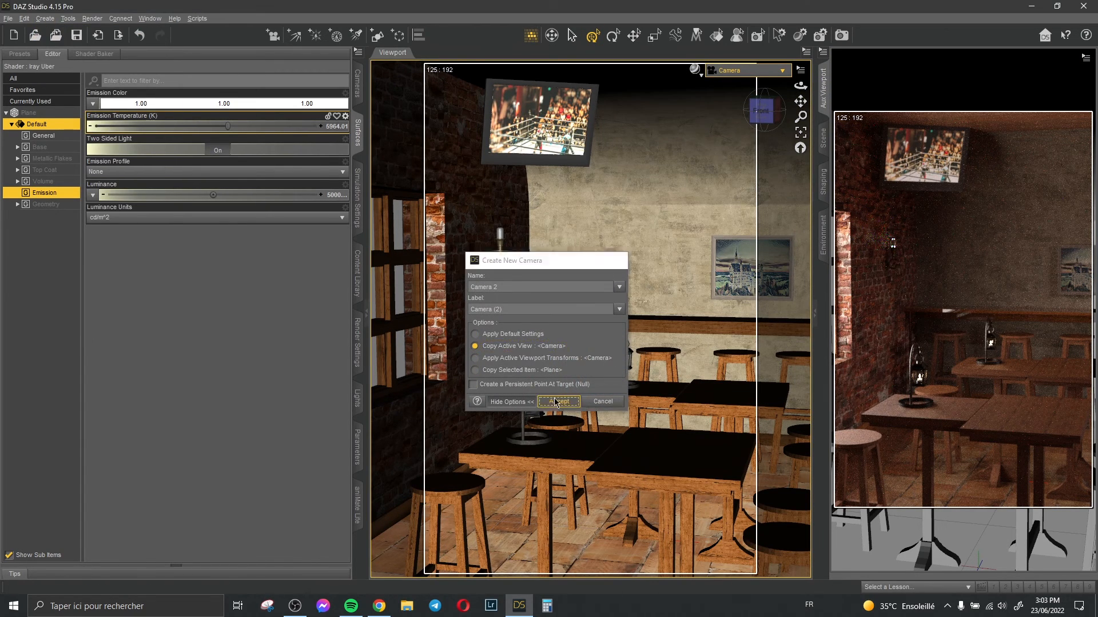
click(555, 402)
click(743, 69)
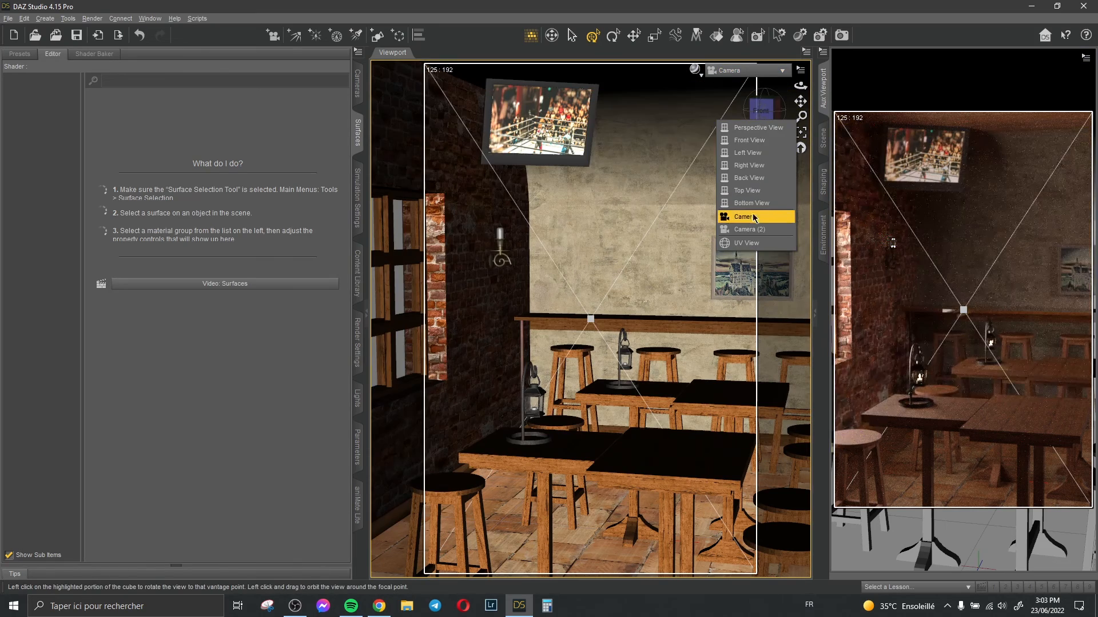
click(749, 230)
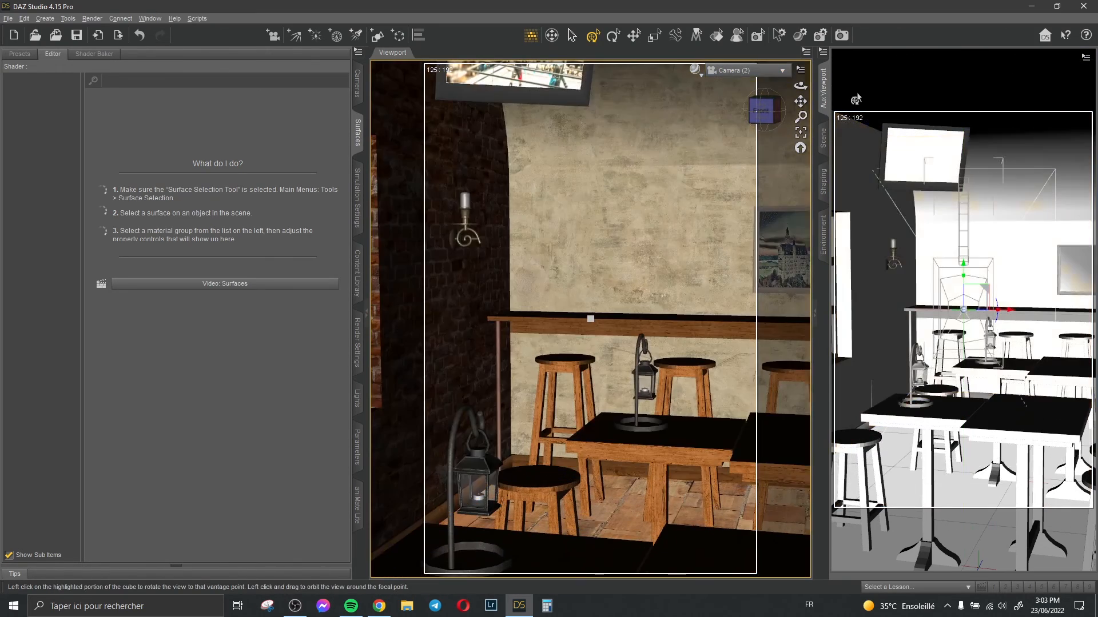
- Move Camera (2) in close on the lantern on the near table and show that camera in the Aux Viewport
drag(800, 101, 826, 37)
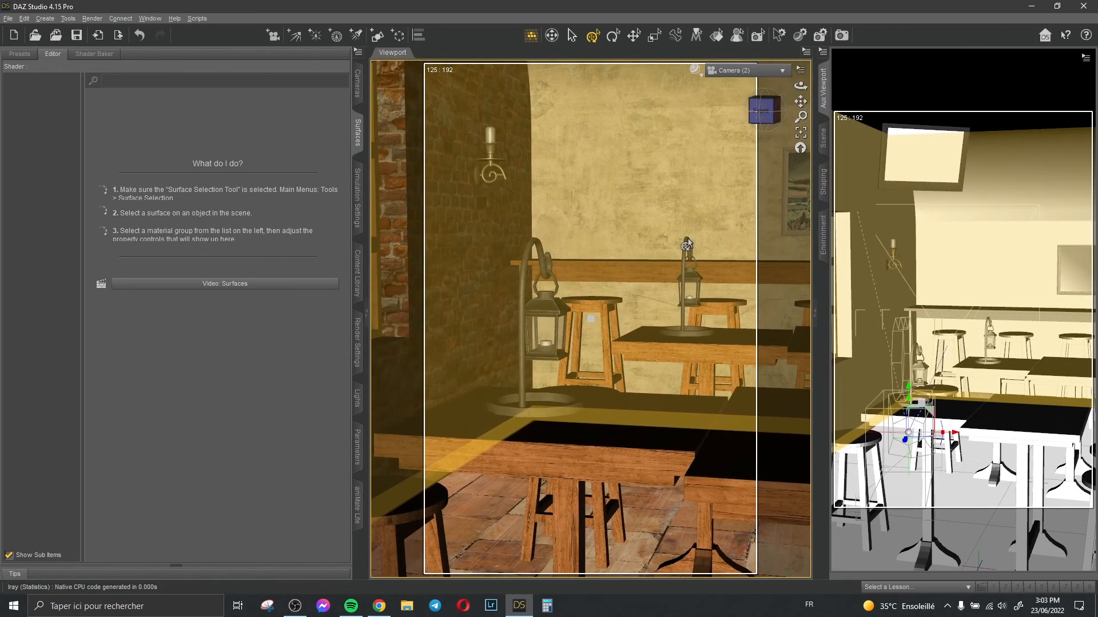
scroll(686, 245, up, 2)
drag(799, 100, 838, 107)
click(1029, 57)
click(1035, 170)
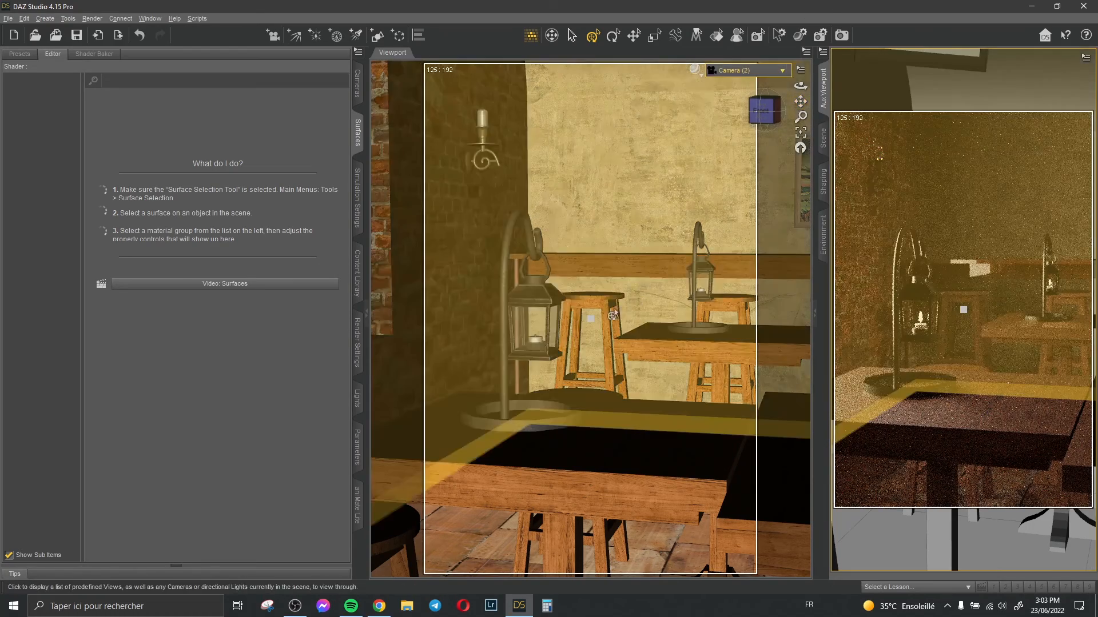
- Raise the luminance of the near table lantern's flame surface to 91609504 cd/m^2
click(543, 282)
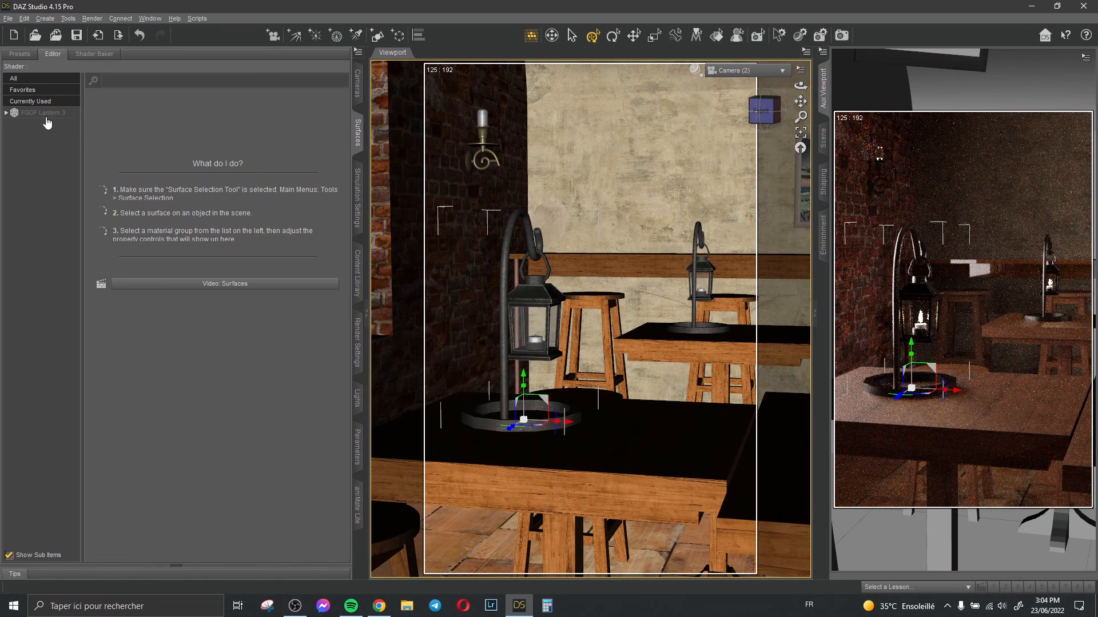
click(45, 117)
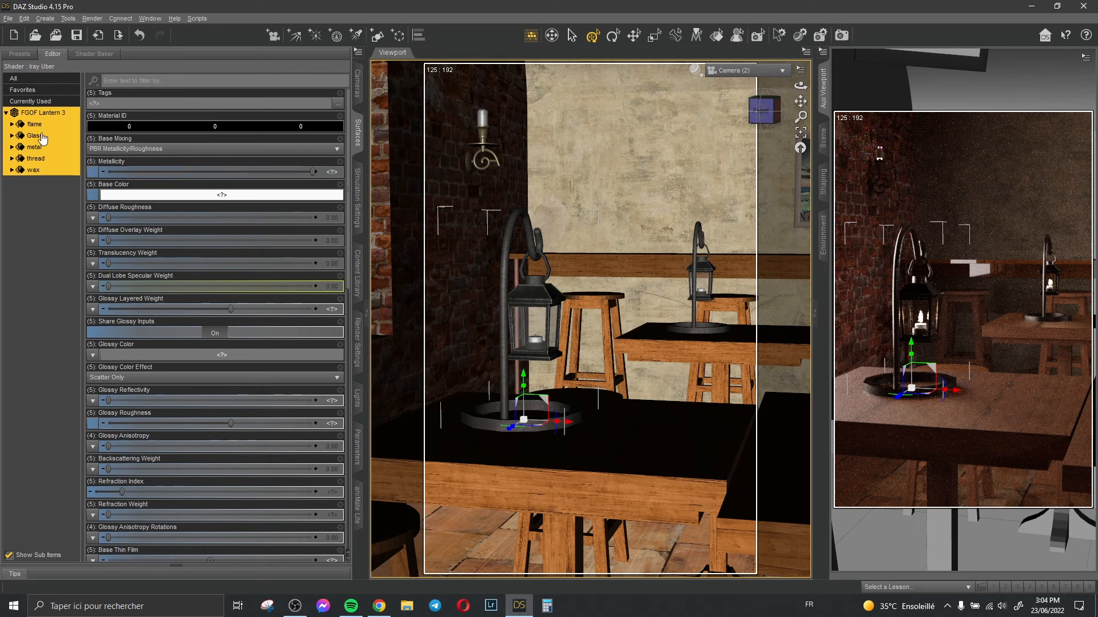
click(46, 200)
click(35, 124)
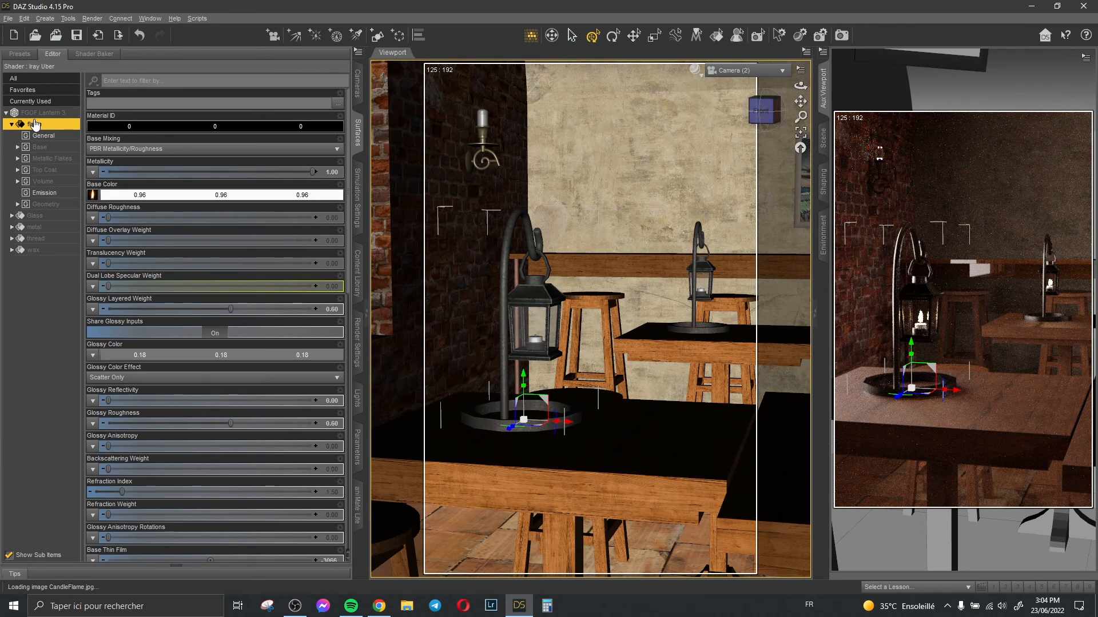
click(44, 192)
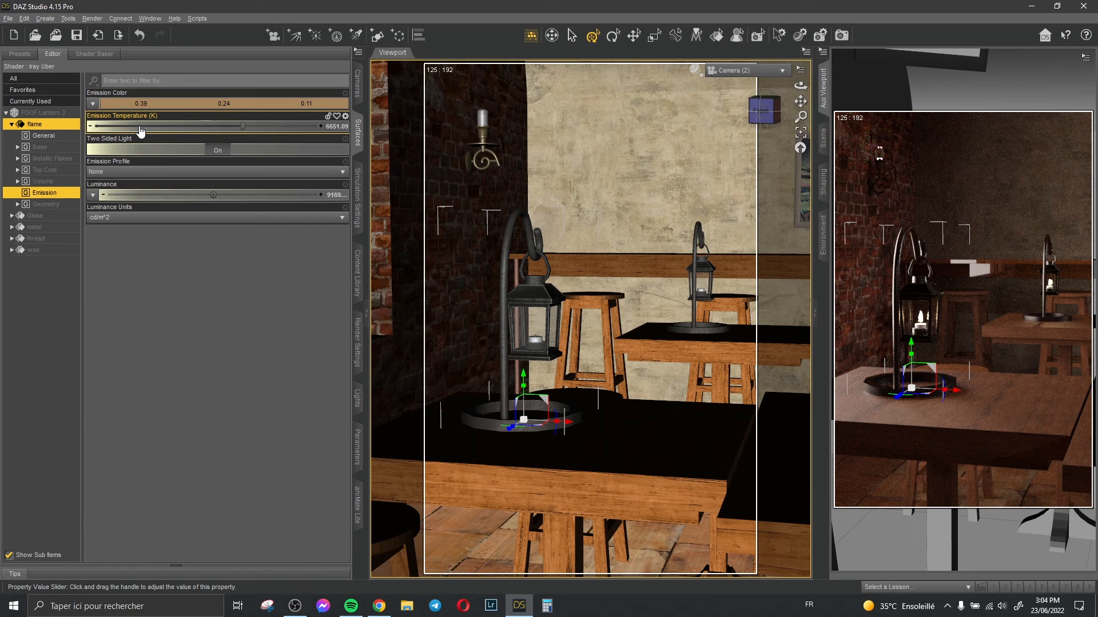
double_click(160, 195)
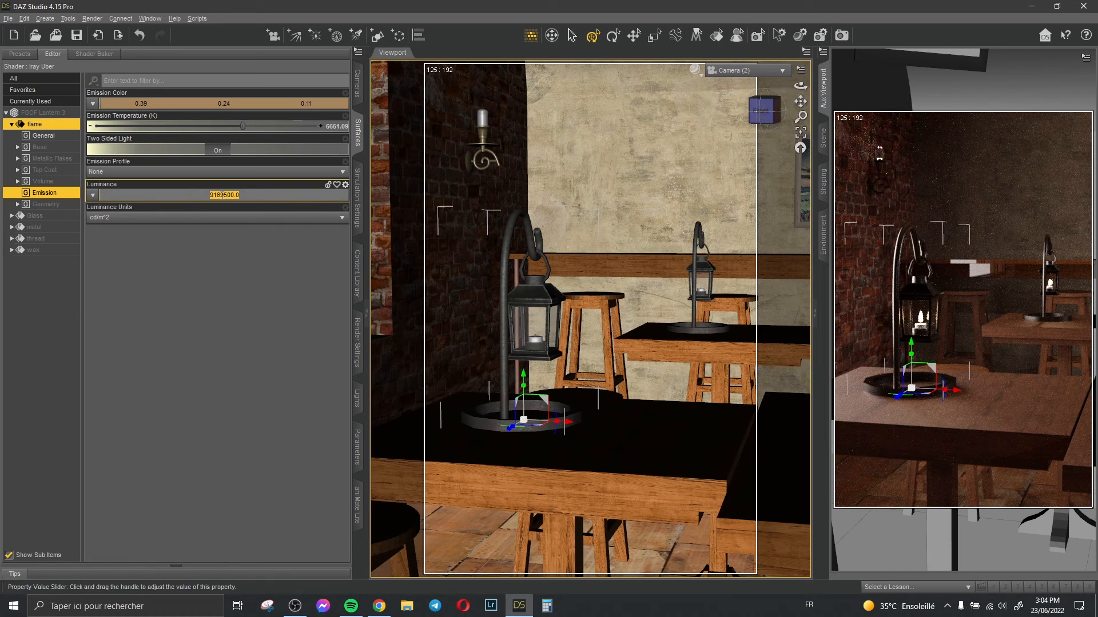
key(Return)
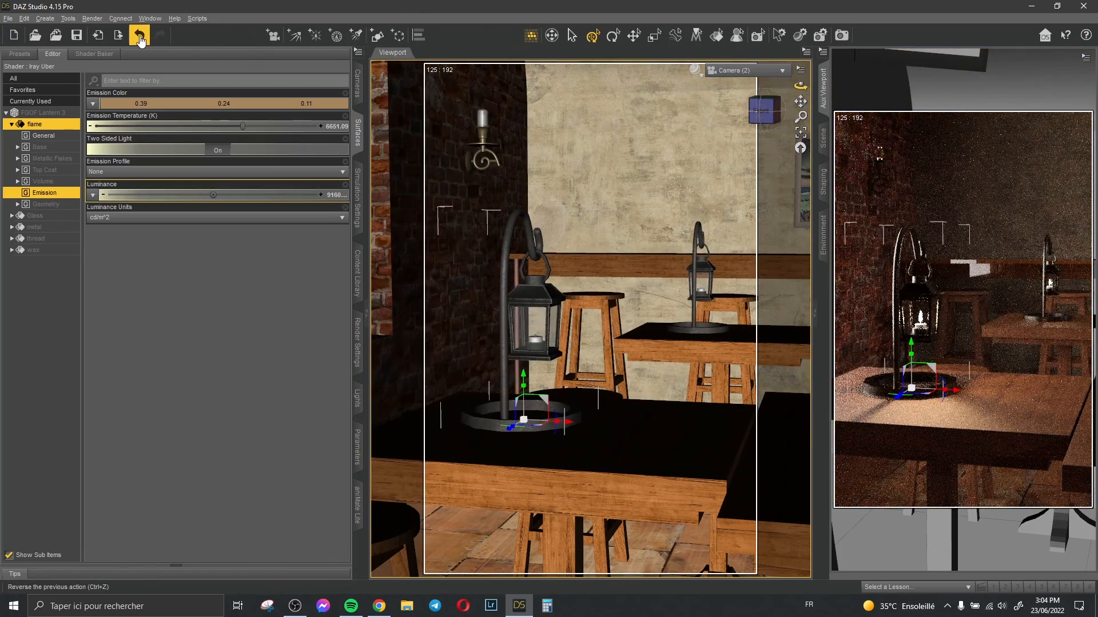
- Undo and redo the flame's luminance change to compare the lighting, and lower its emission temperature to 4794.37 K
click(140, 36)
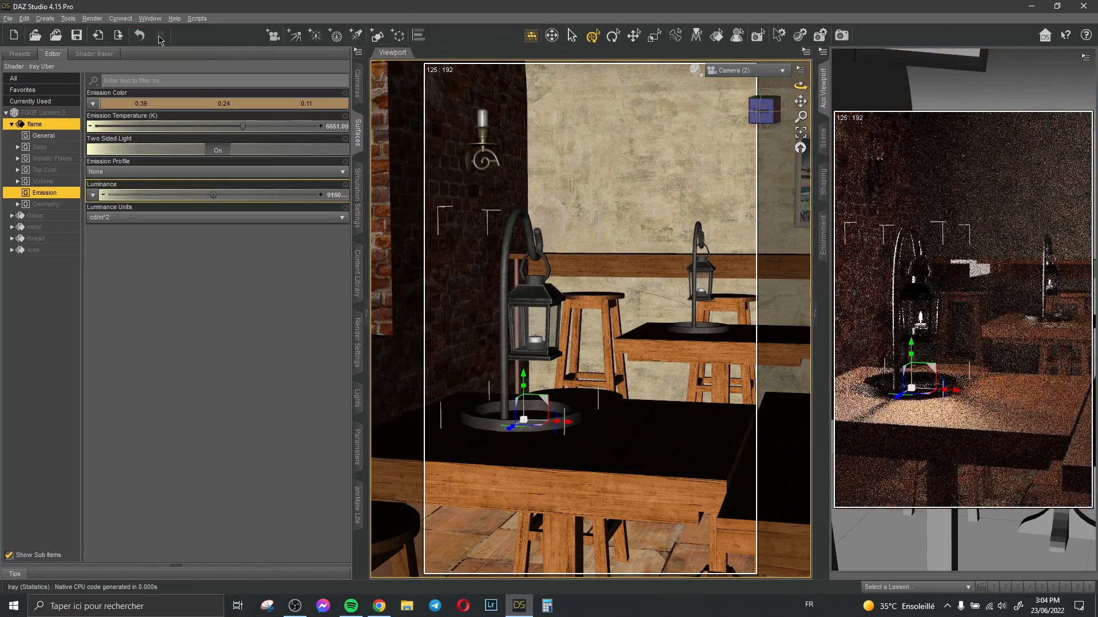
click(141, 36)
click(137, 38)
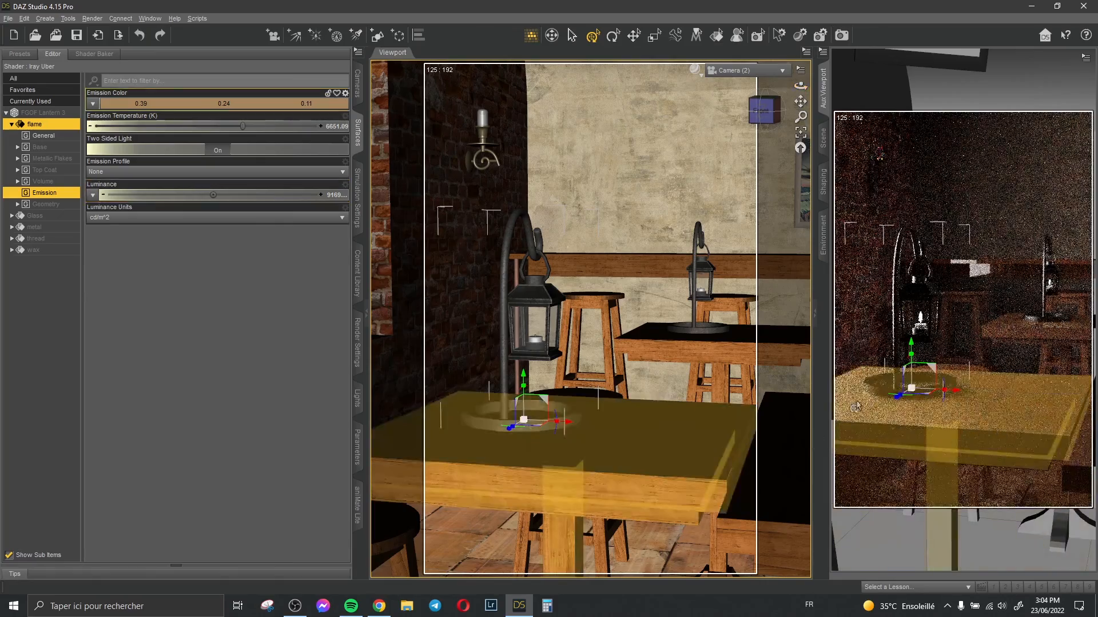
click(160, 35)
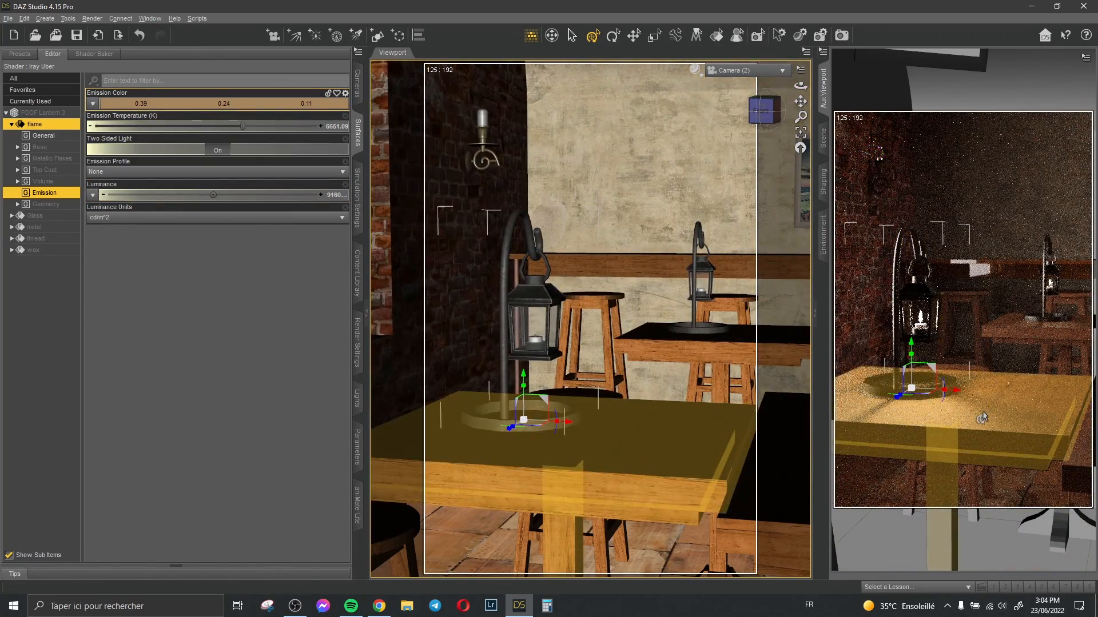
drag(243, 126, 200, 126)
- Try a still higher luminance on the lantern's flame surface and undo it
click(223, 195)
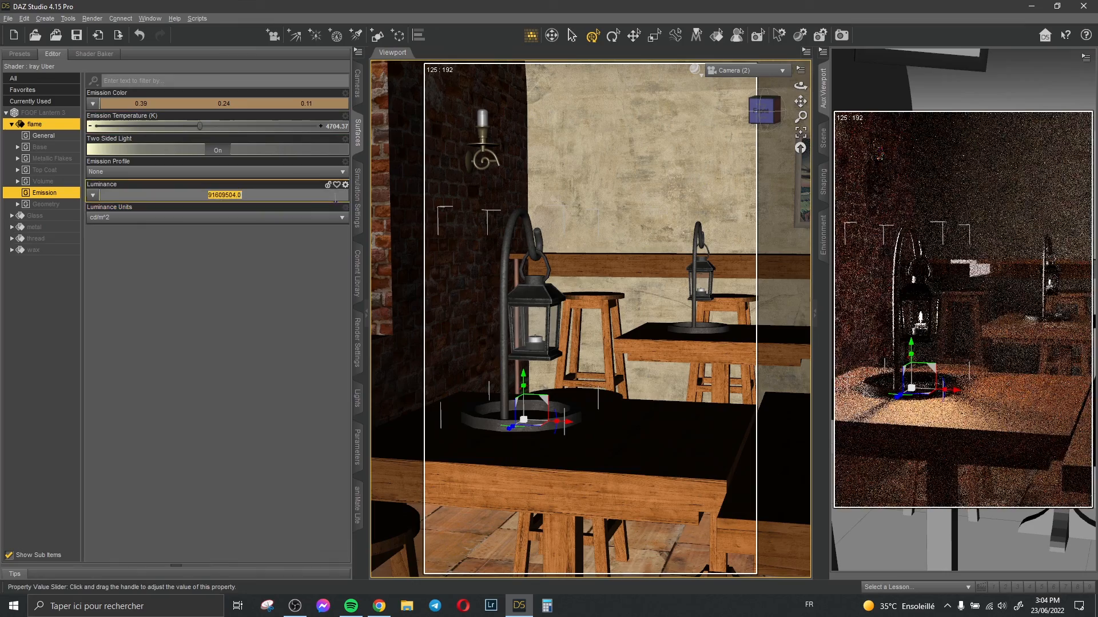
click(220, 195)
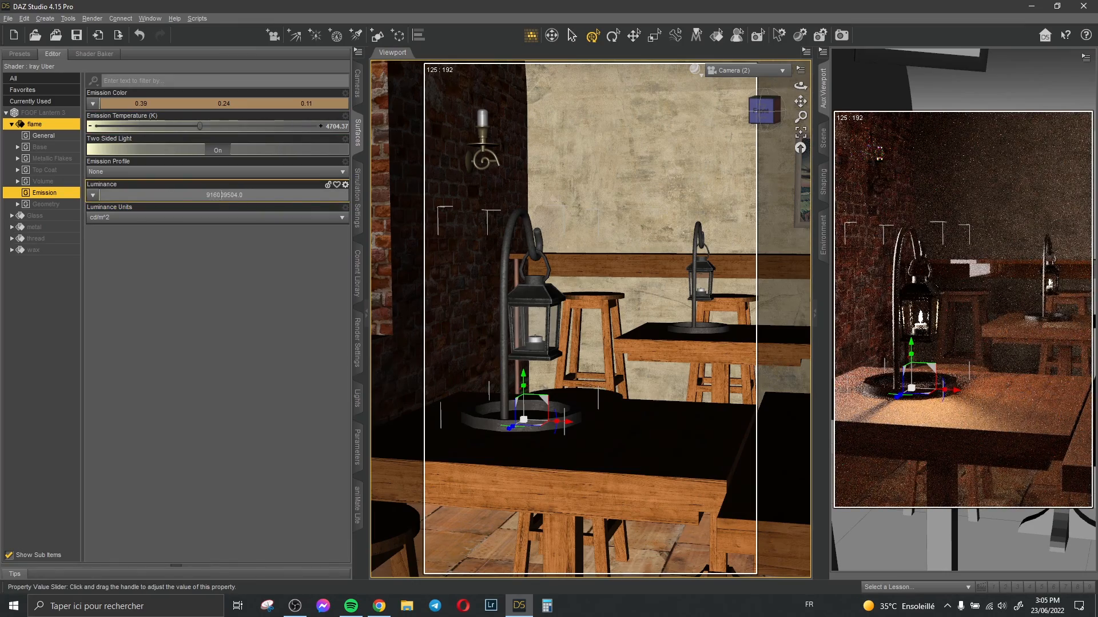
key(Return)
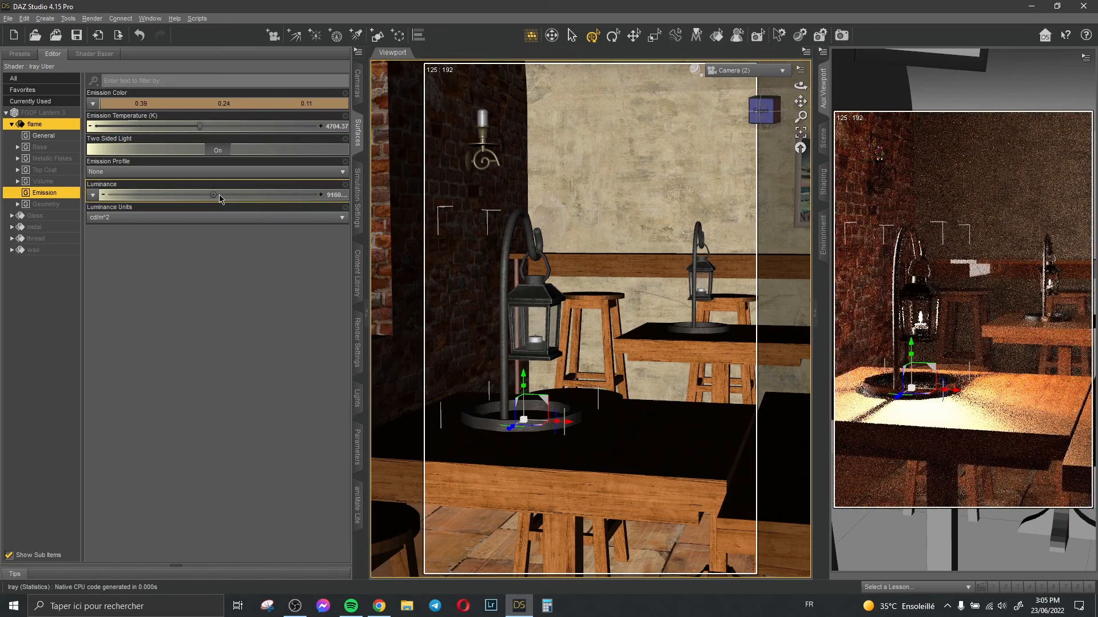
click(139, 35)
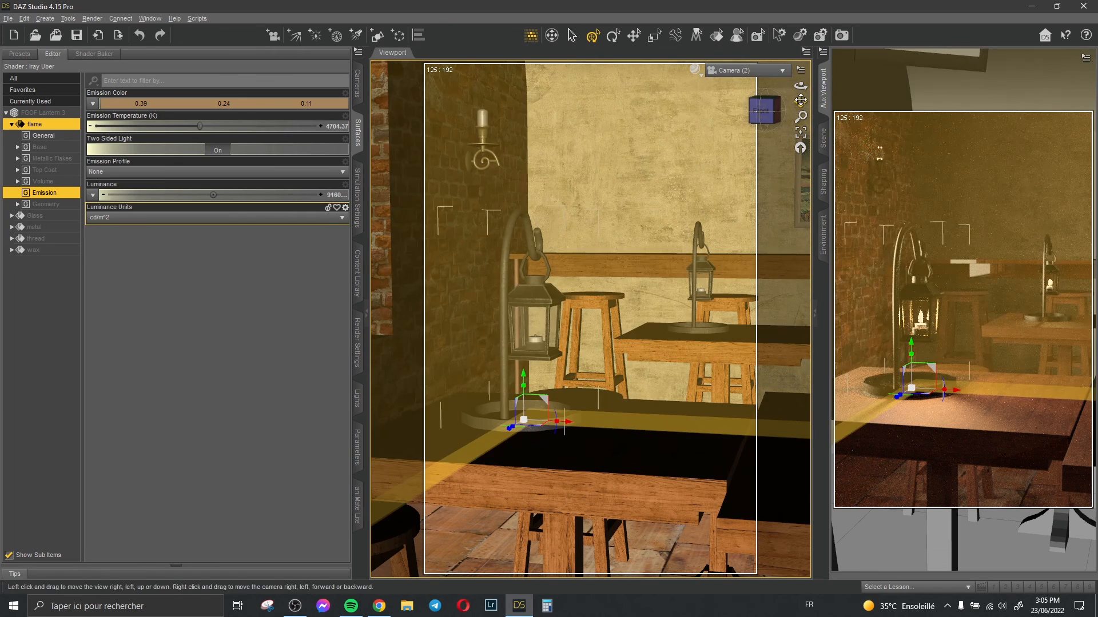
- Move Camera (2) up to frame the wall-mounted television and show the rendered preview beside it
click(822, 138)
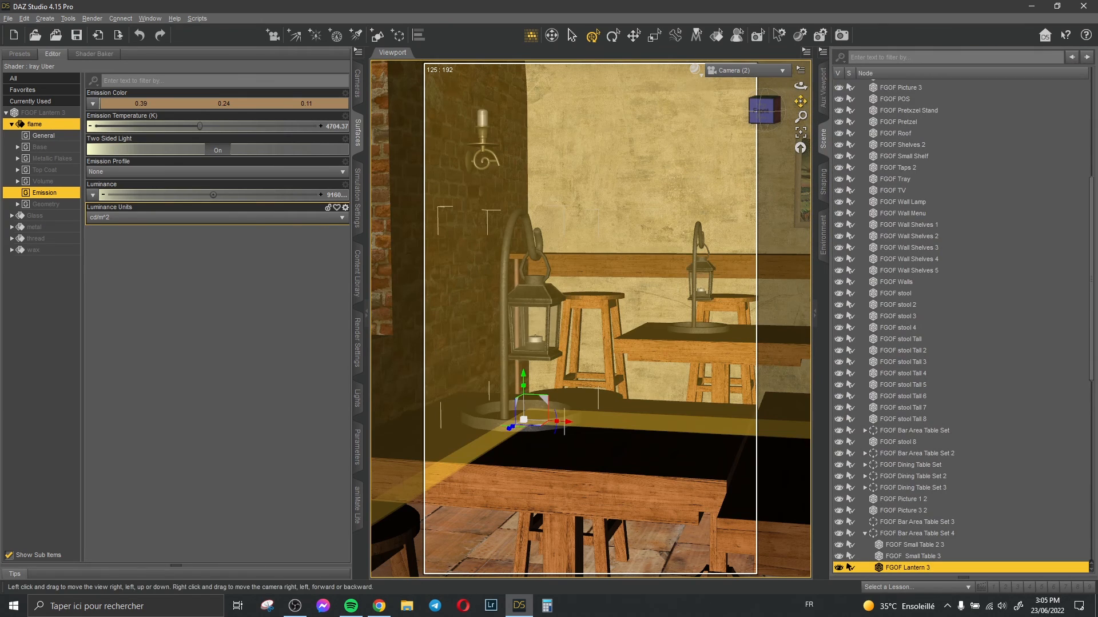
drag(800, 101, 812, 318)
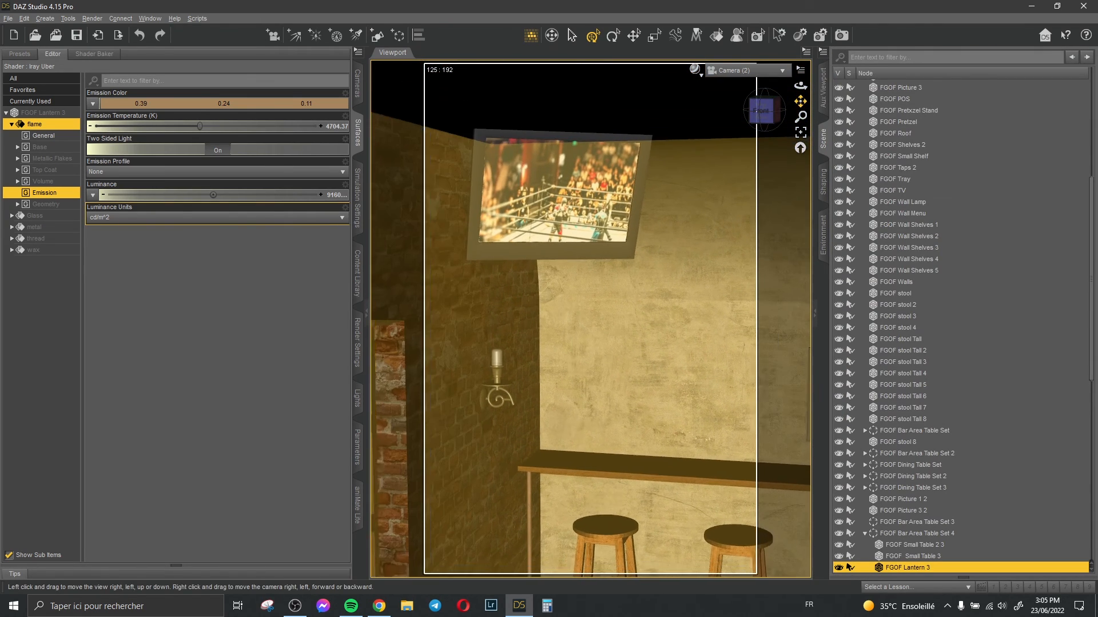
click(819, 84)
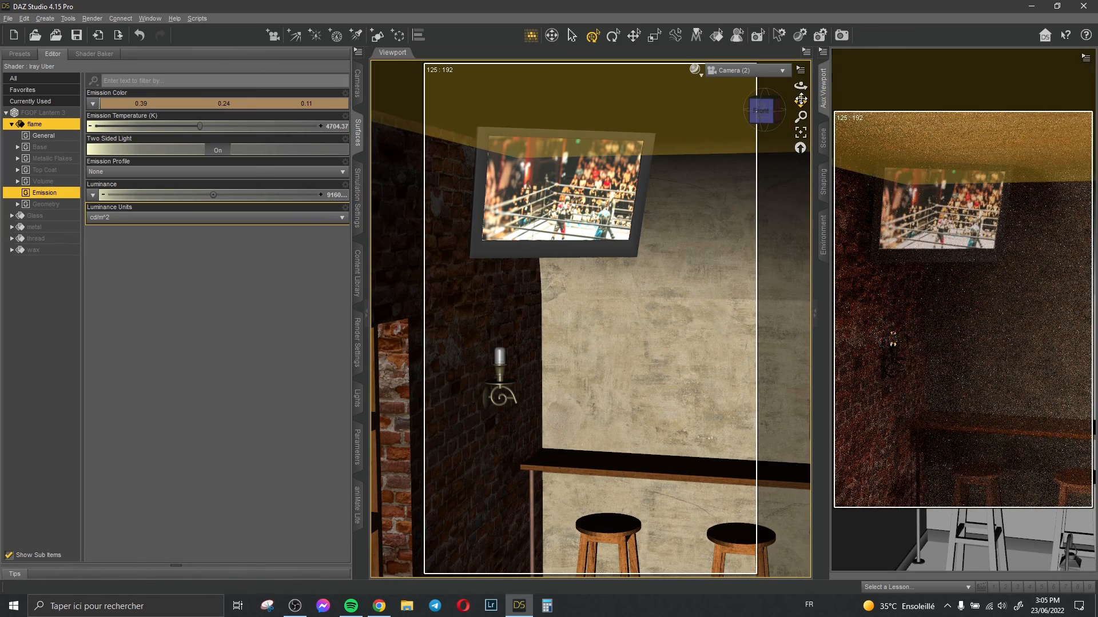
drag(800, 102, 805, 108)
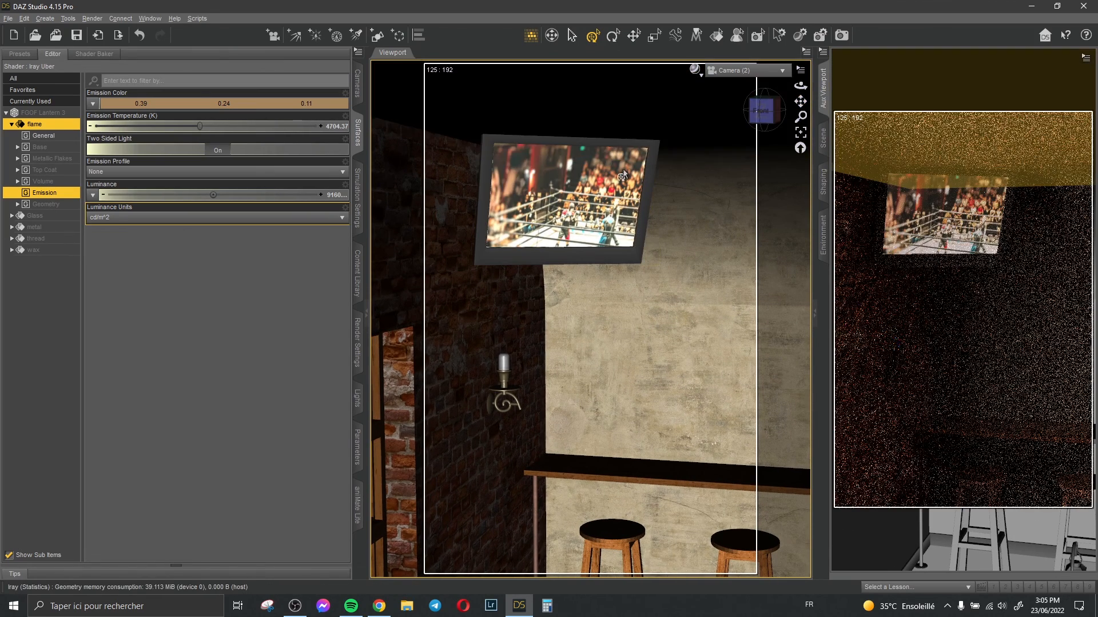
- Set the emission color of the television's ScreenCase surface to white
click(616, 173)
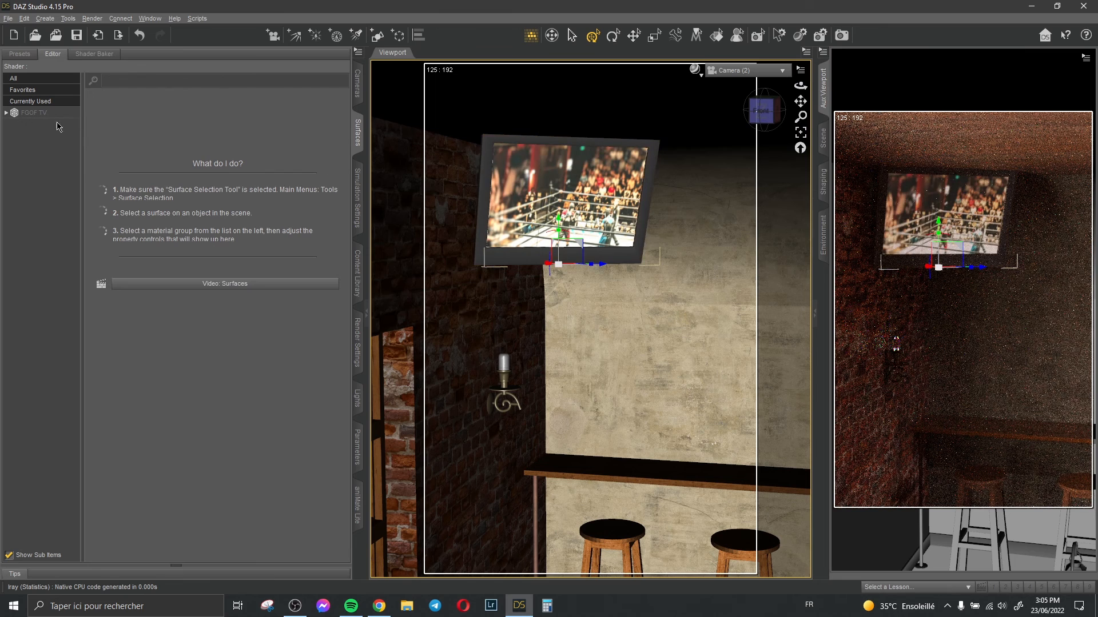
click(42, 114)
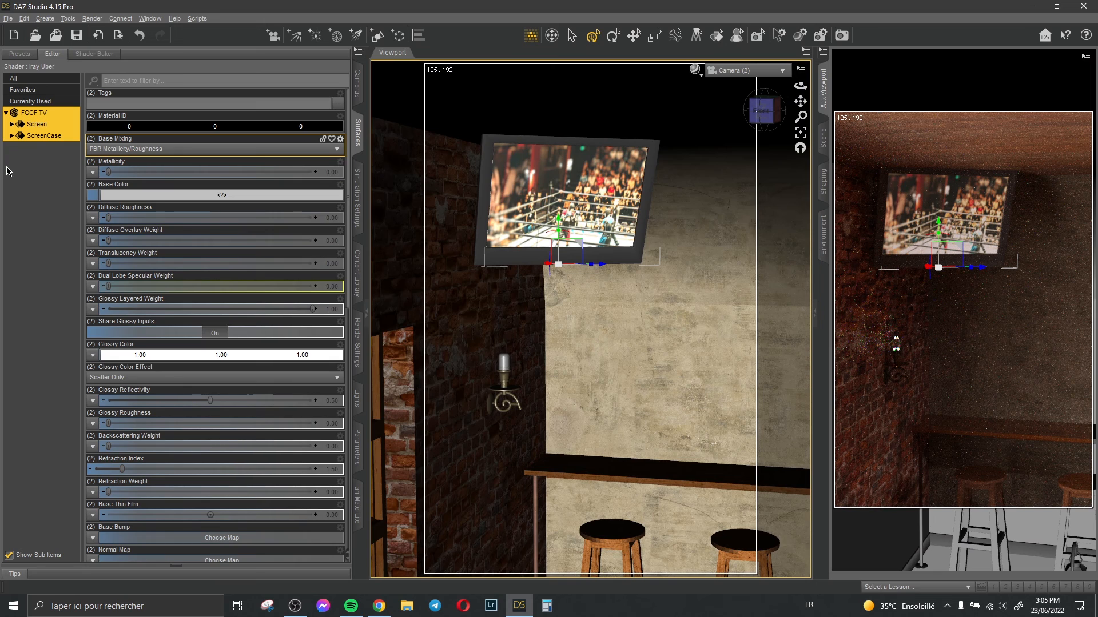
click(49, 151)
click(45, 136)
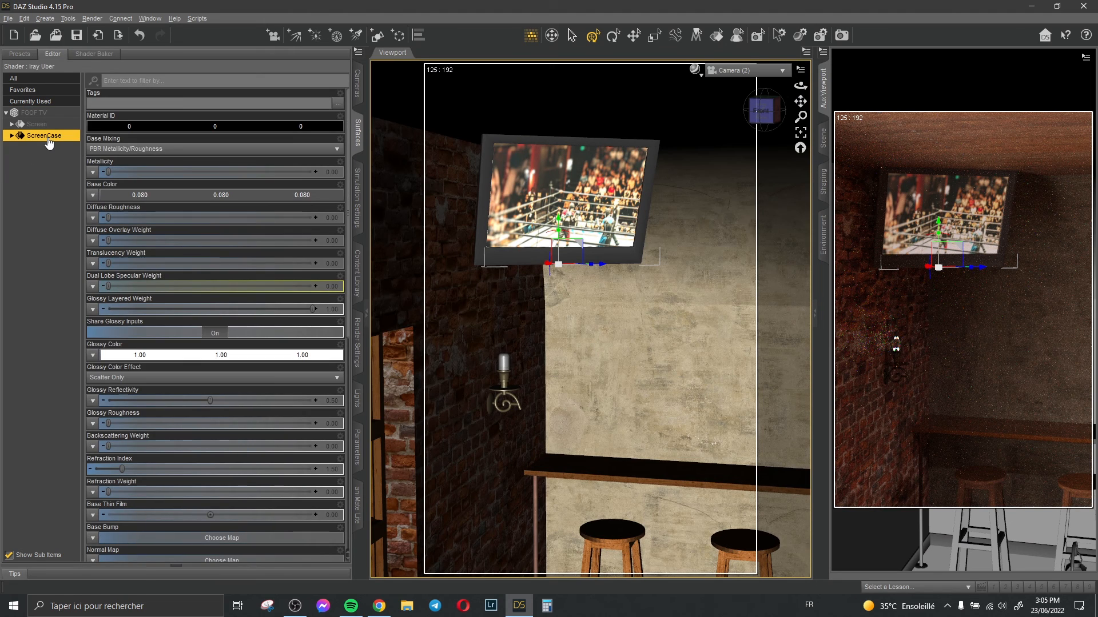
double_click(48, 138)
click(45, 204)
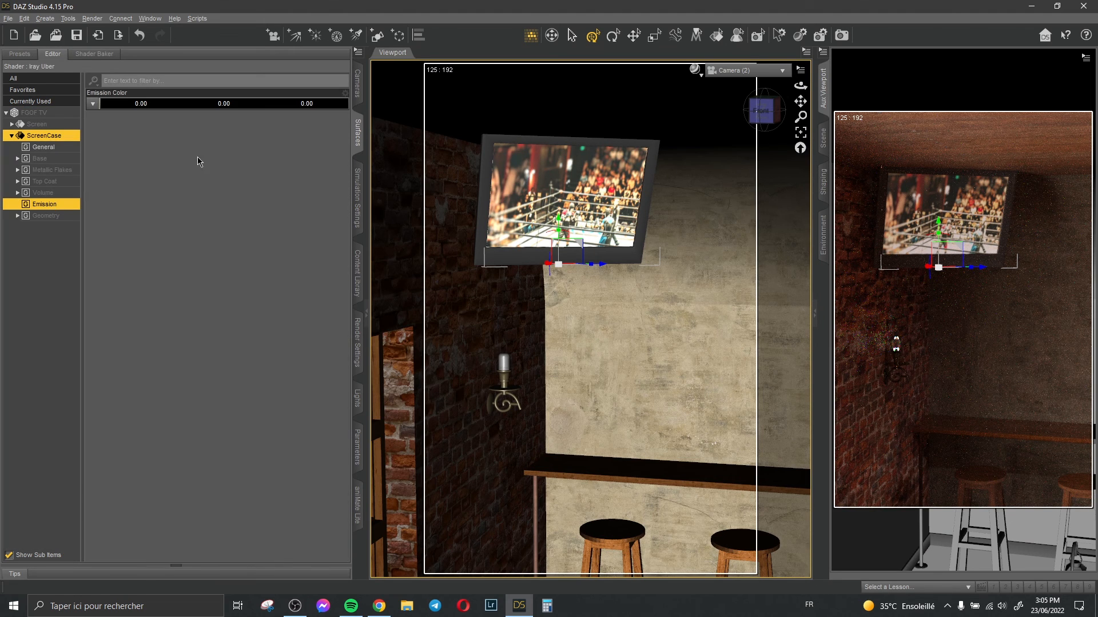
click(252, 103)
click(530, 299)
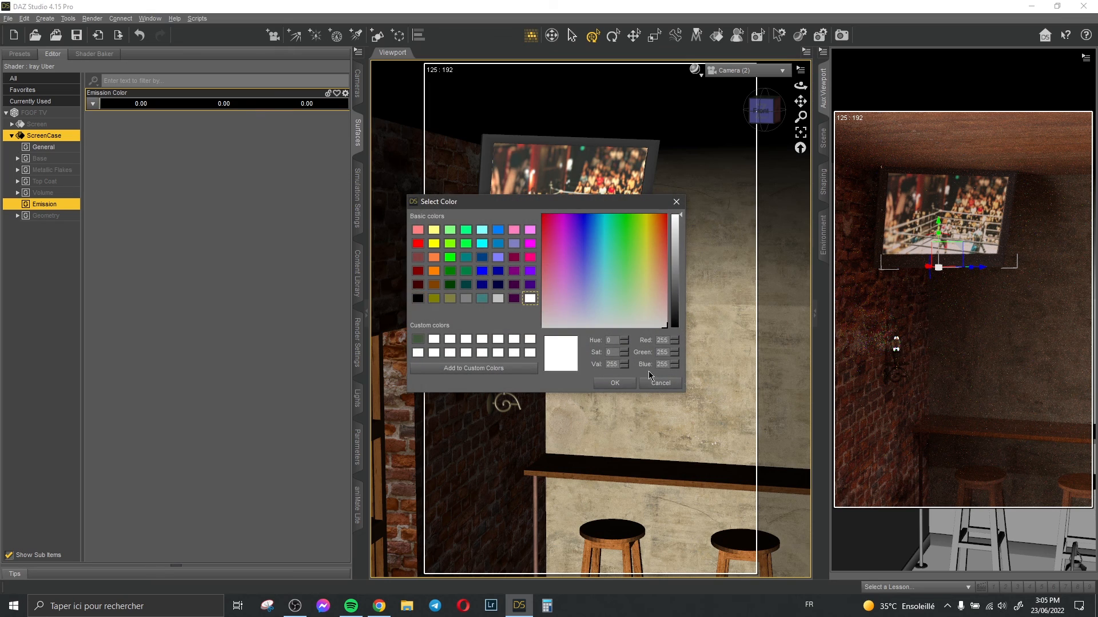
click(625, 383)
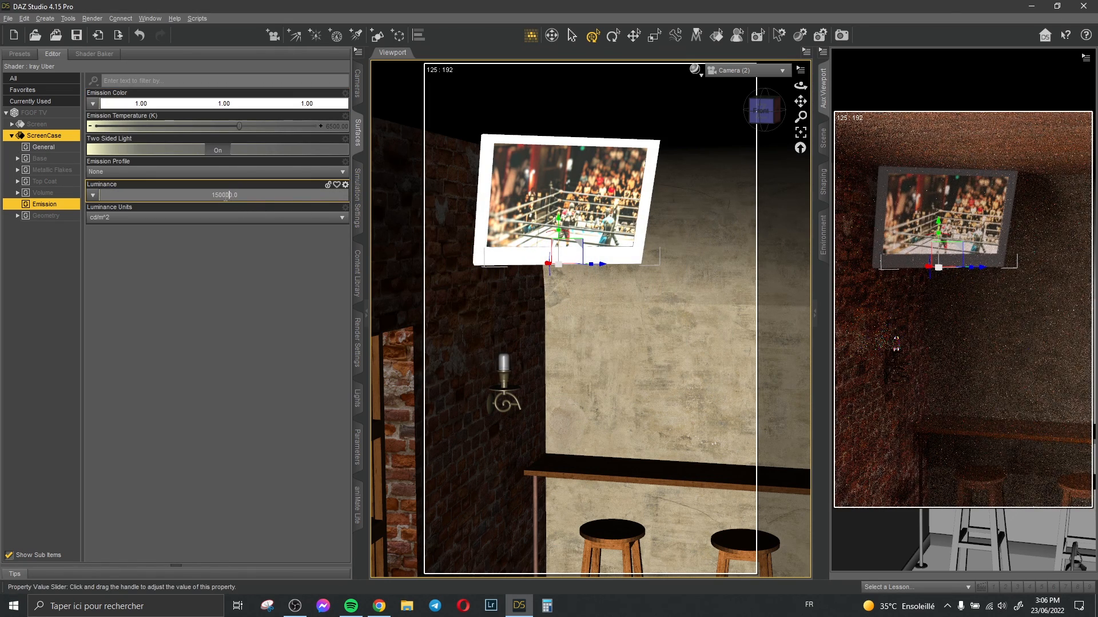
- Set the ScreenCase luminance to 150000 cd/m^2, inspect its light on the adjacent wall, and restore the camera angle
key(Return)
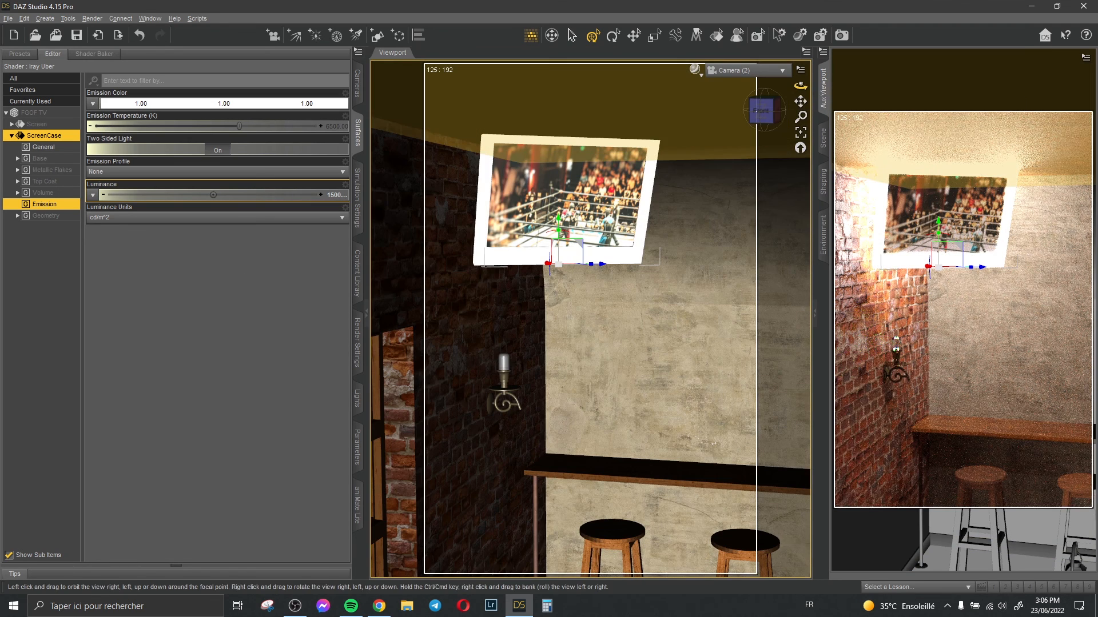
drag(800, 86, 848, 92)
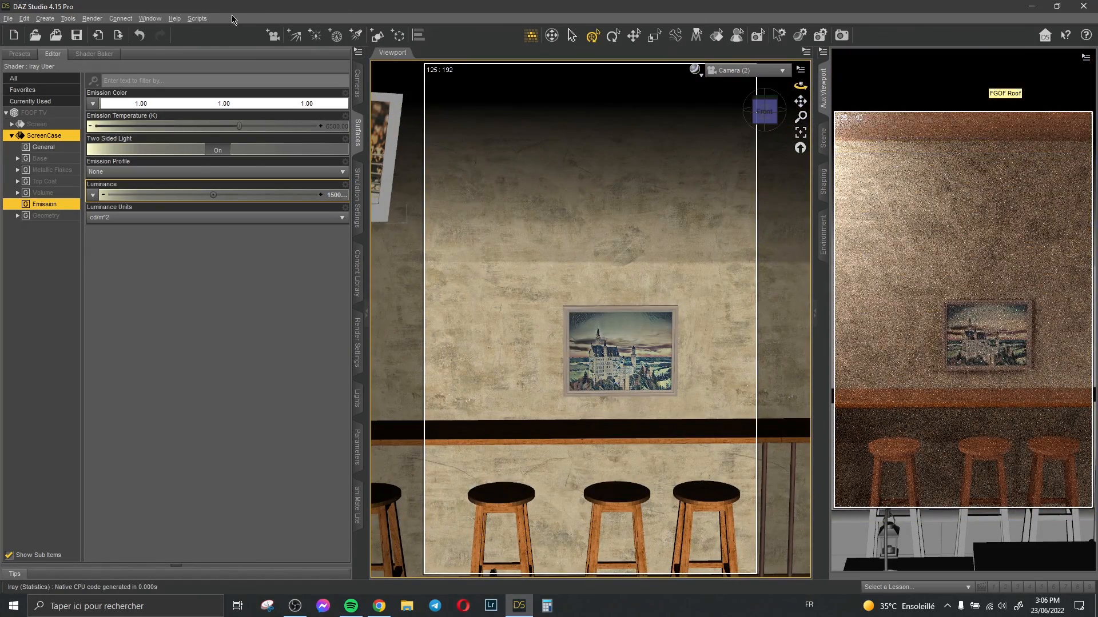
click(139, 35)
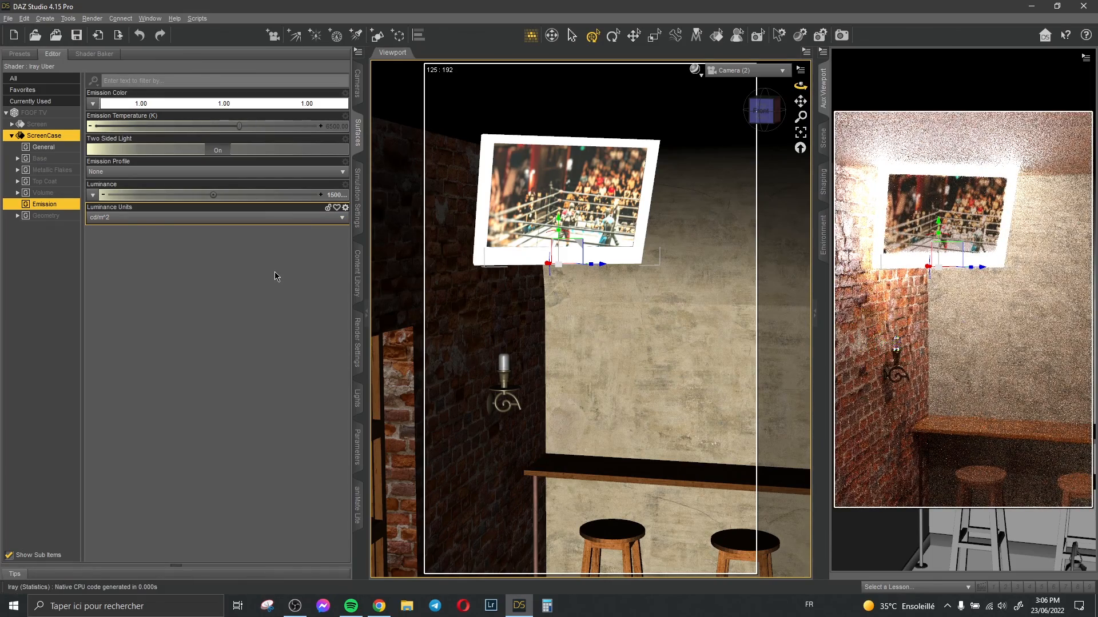
- Set the ScreenCase emission color back to black so the television's frame emits no light
click(263, 105)
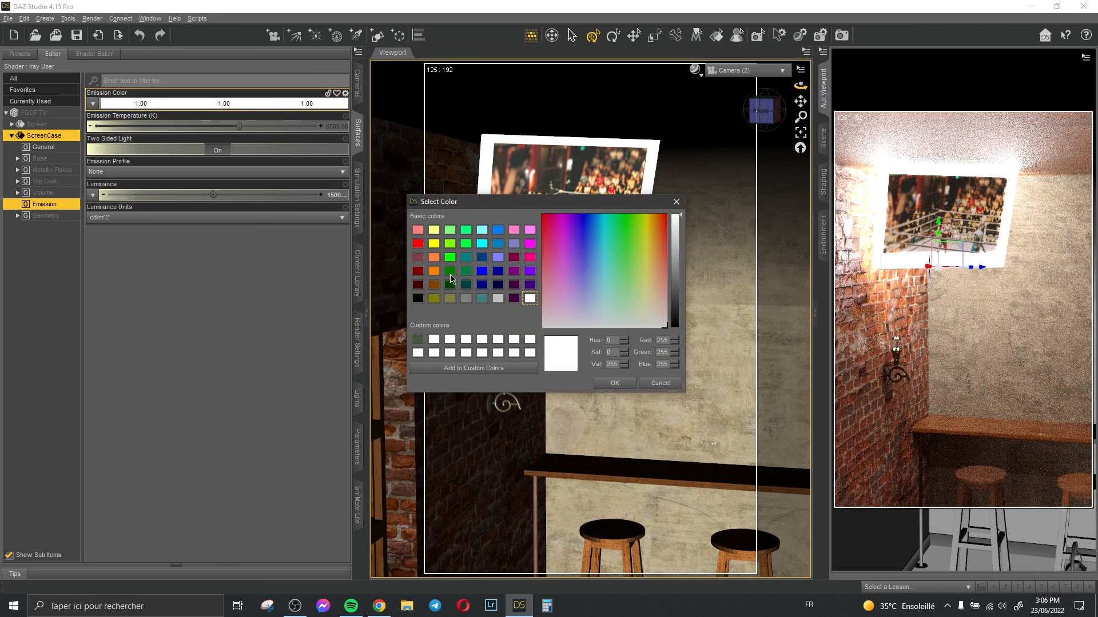
click(419, 301)
click(612, 383)
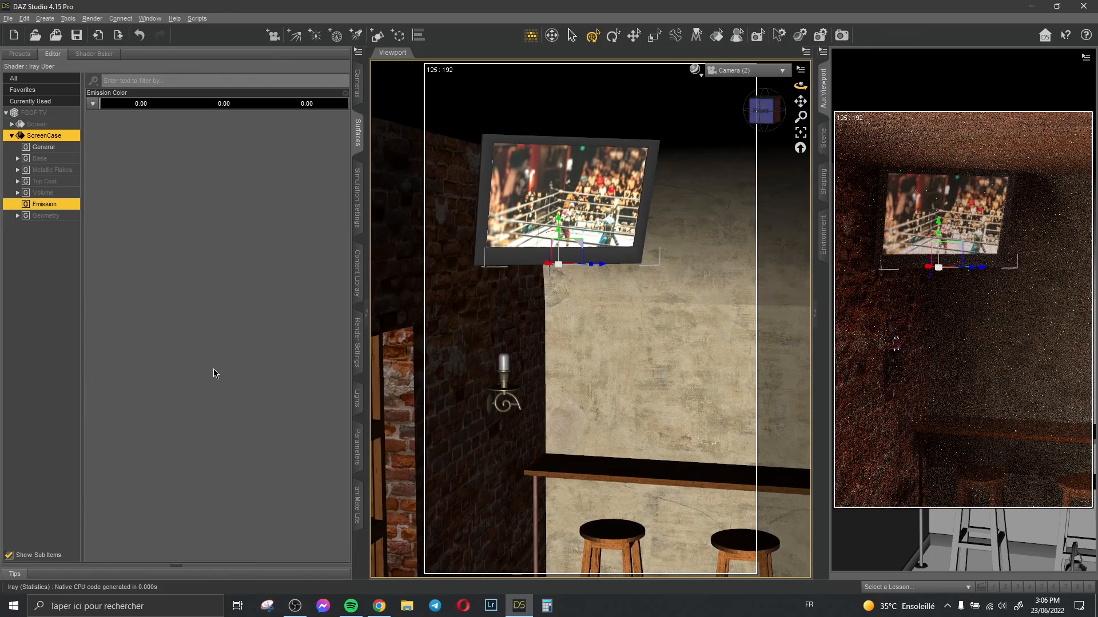
- Undo the last change to the television and show the original Camera view in both the main and Aux viewports
key(ctrl+z)
click(738, 70)
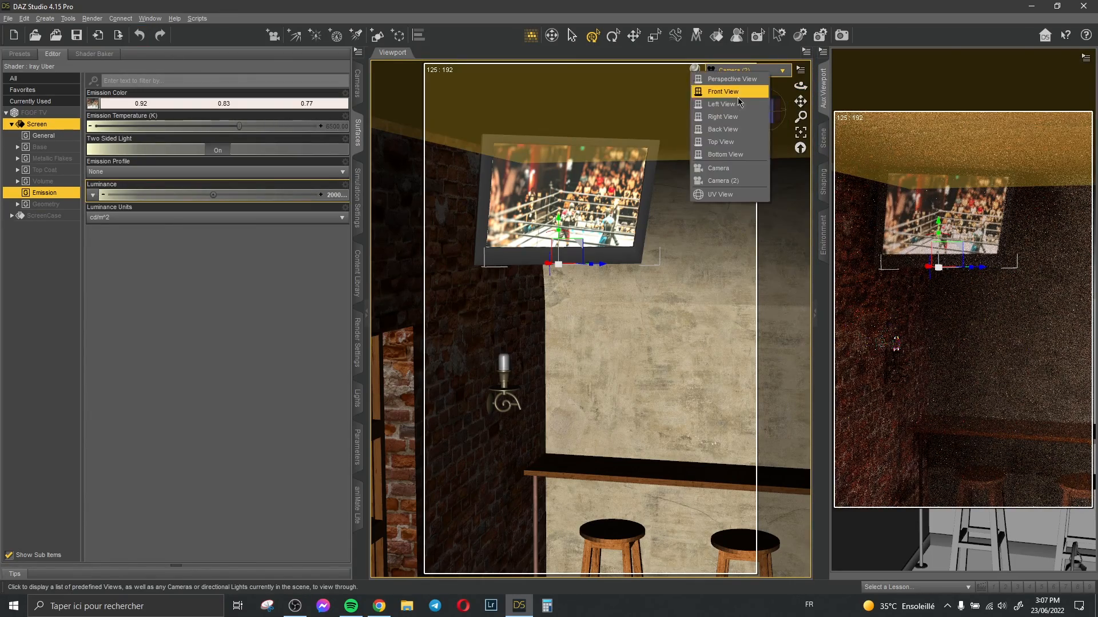
click(718, 168)
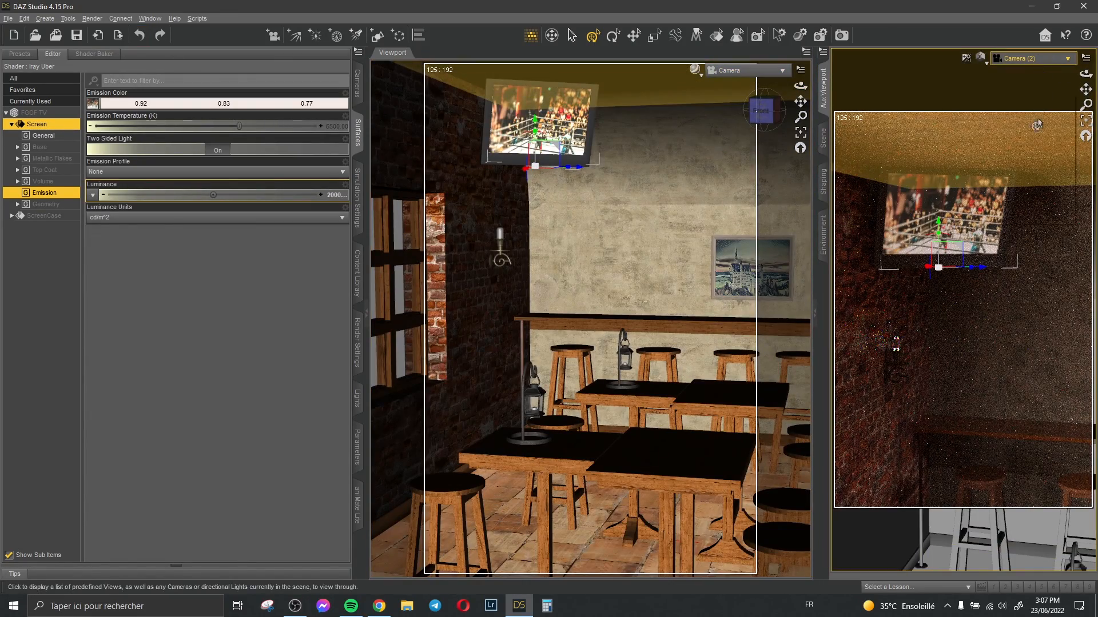
click(1029, 59)
click(1028, 177)
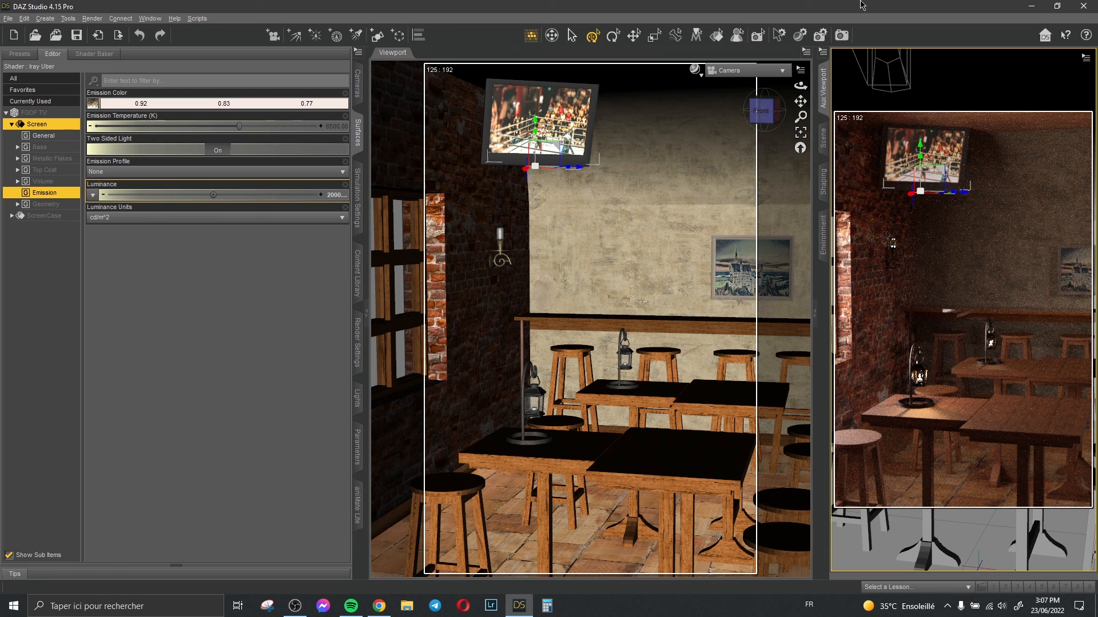
- Switch the main viewport to Perspective View and delete the emissive plane covering the outside of the window
click(723, 71)
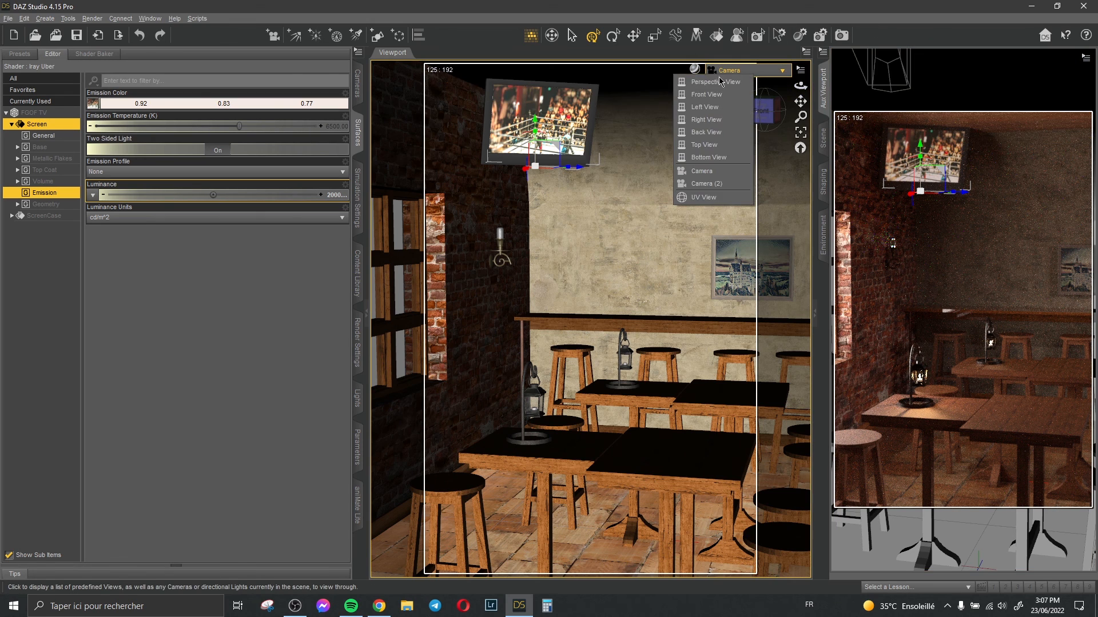
click(720, 82)
click(608, 290)
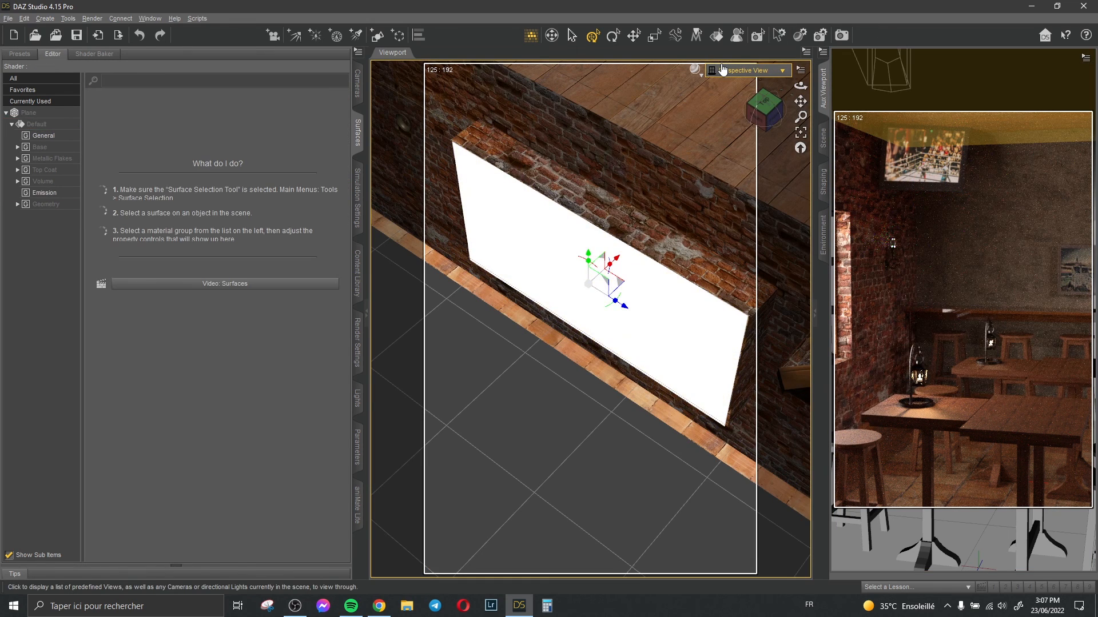
key(Delete)
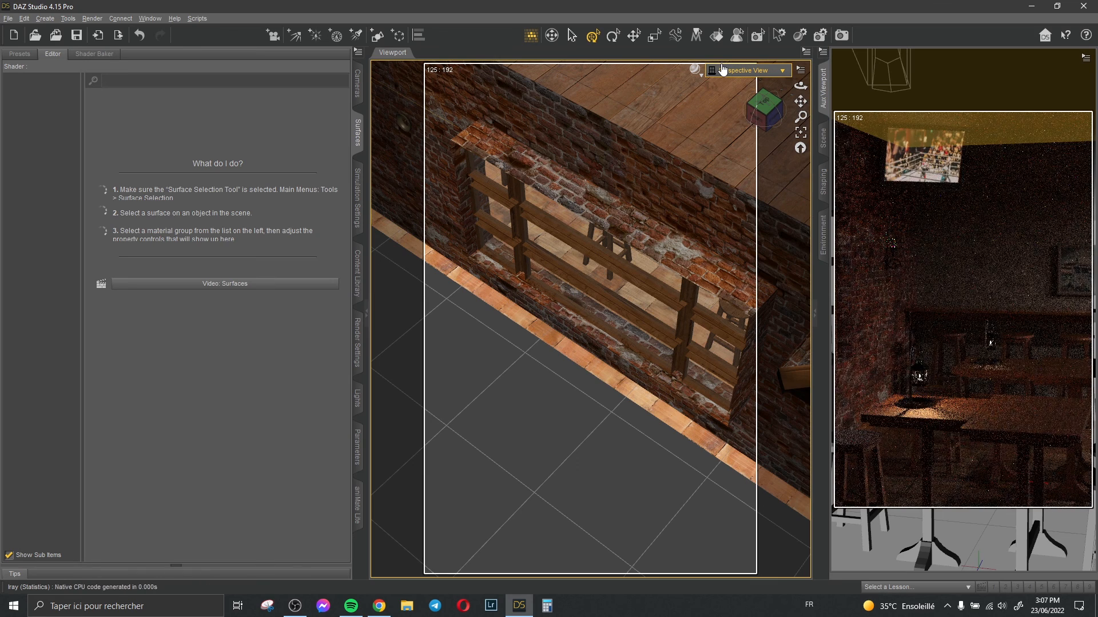